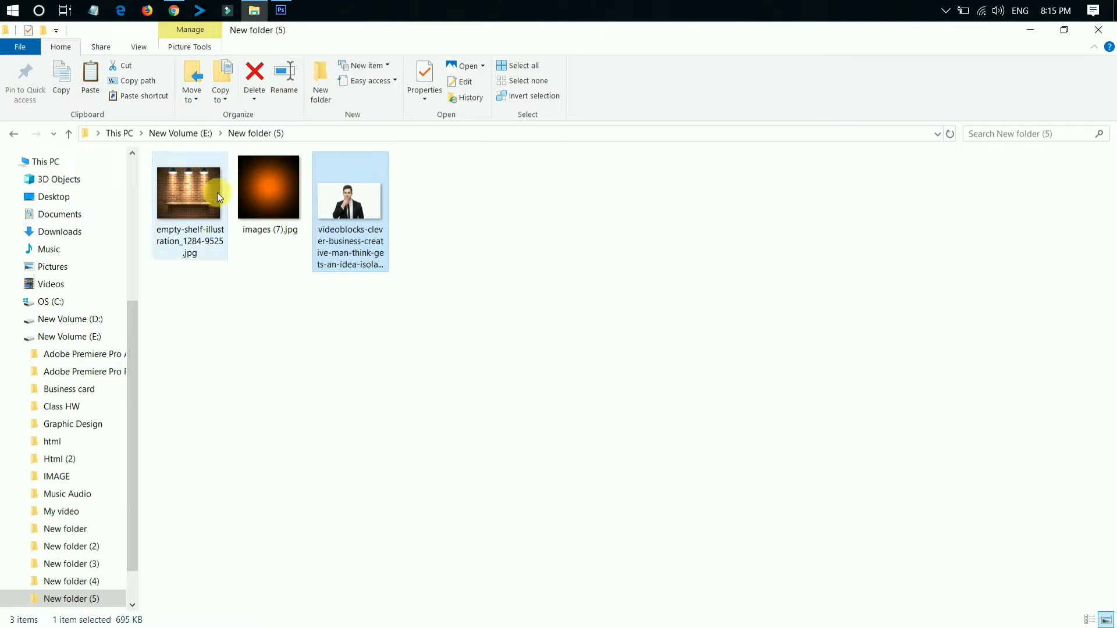
# - Open empty-shelf-illustration_1284-9525.jpg from New folder (5) in Photoshop
pyautogui.click(217, 192)
pyautogui.rightClick(217, 192)
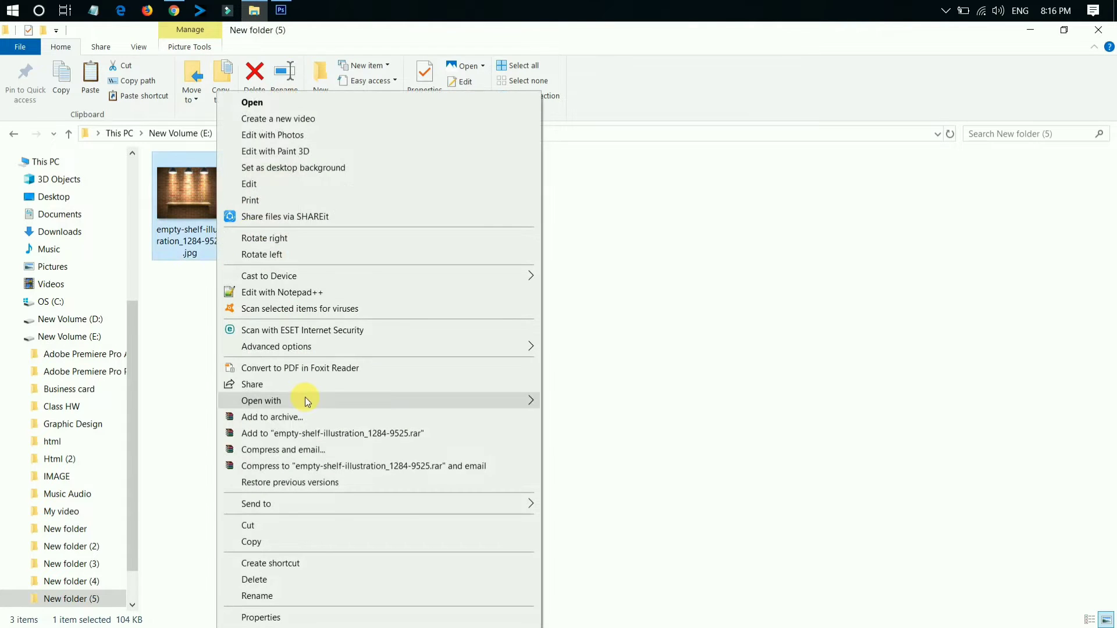
pyautogui.moveTo(326, 399)
pyautogui.click(612, 425)
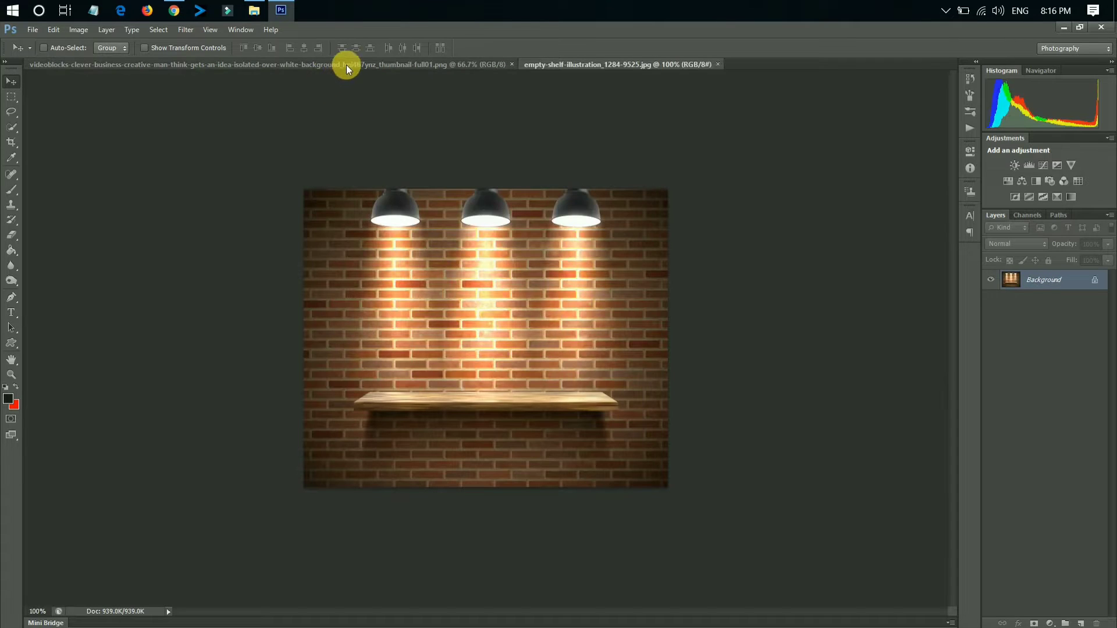
# - Remove the white background around the man in the businessman photo with the Magic Eraser Tool
pyautogui.click(347, 64)
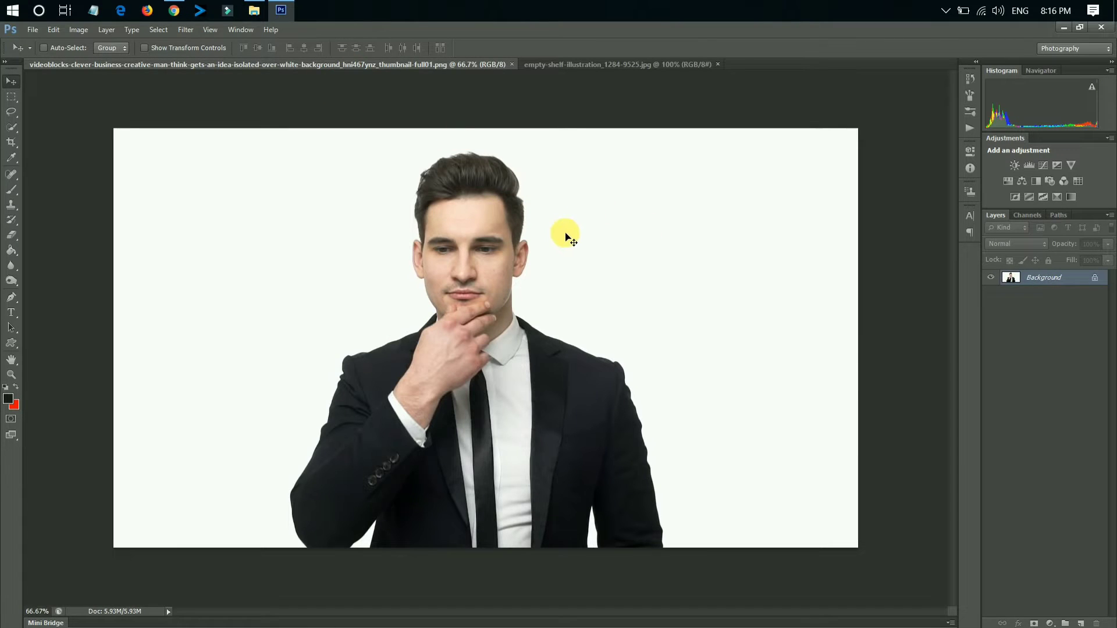
pyautogui.click(16, 234)
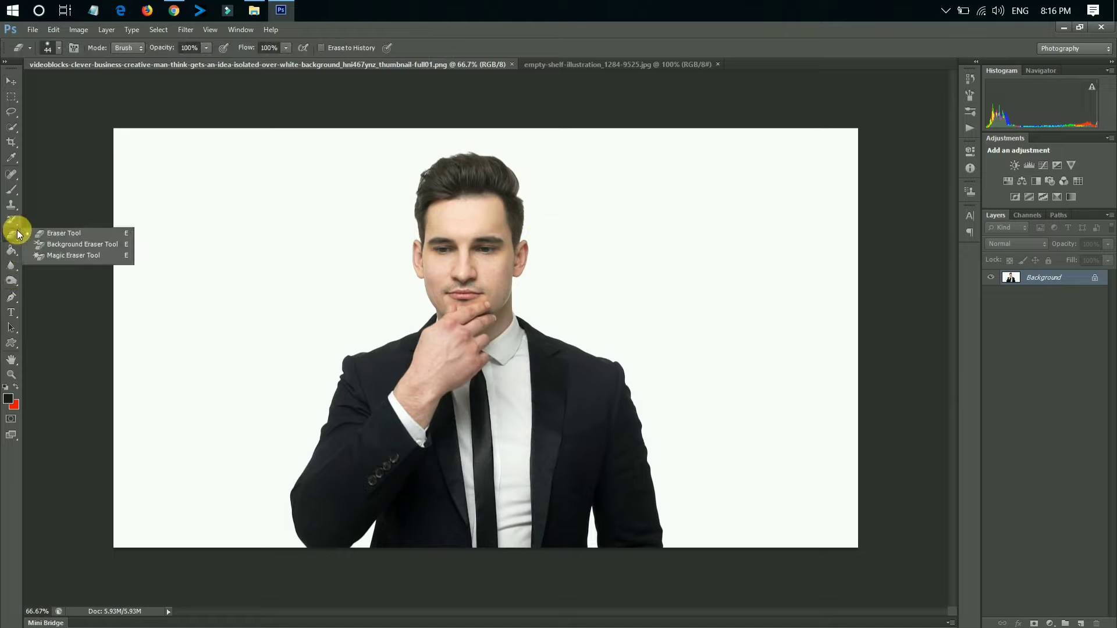
pyautogui.click(99, 257)
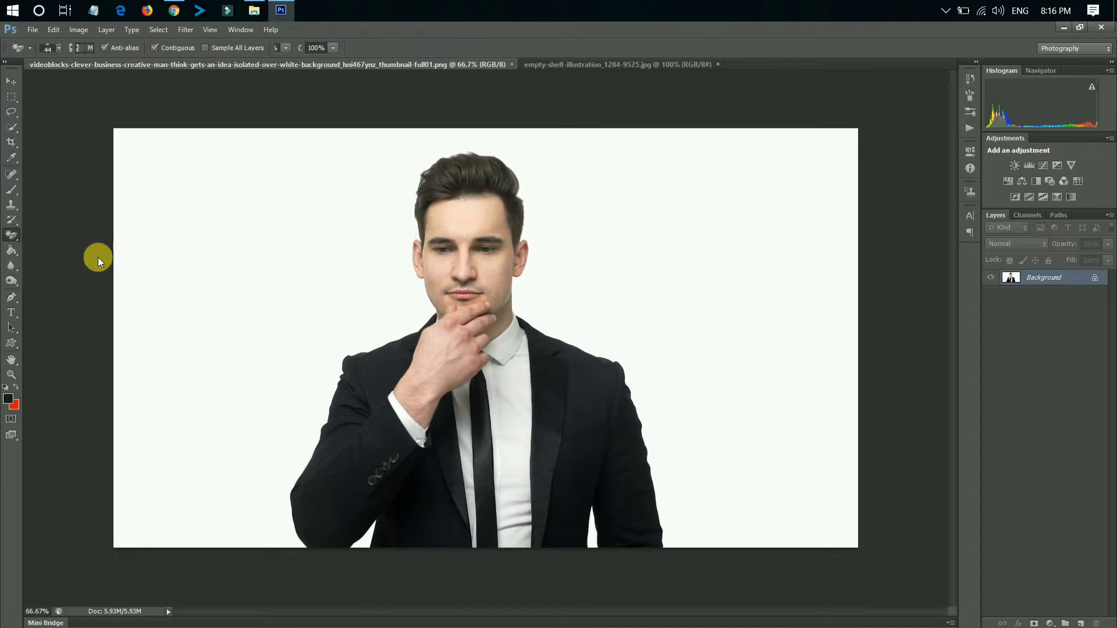
pyautogui.click(247, 263)
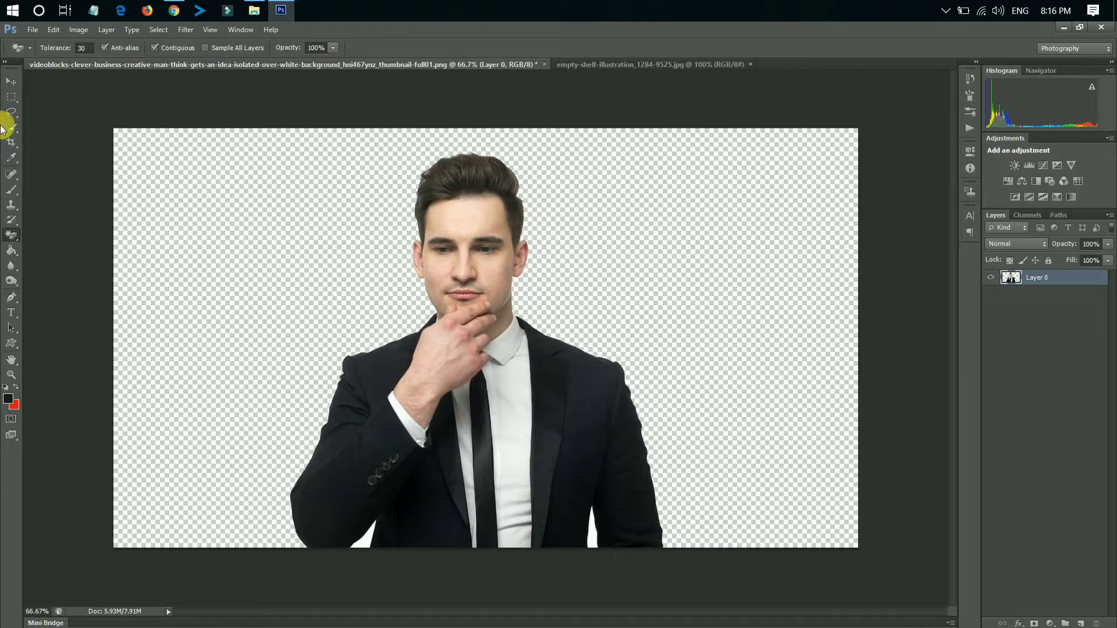
# - Move the cut-out man into the empty-shelf image, scale him to about 24%, and place him centrally just above the shelf
pyautogui.click(11, 81)
pyautogui.moveTo(512, 324); pyautogui.dragTo(518, 299)
pyautogui.hotkey('ctrl', 't')
pyautogui.hotkey('ctrl', '0')
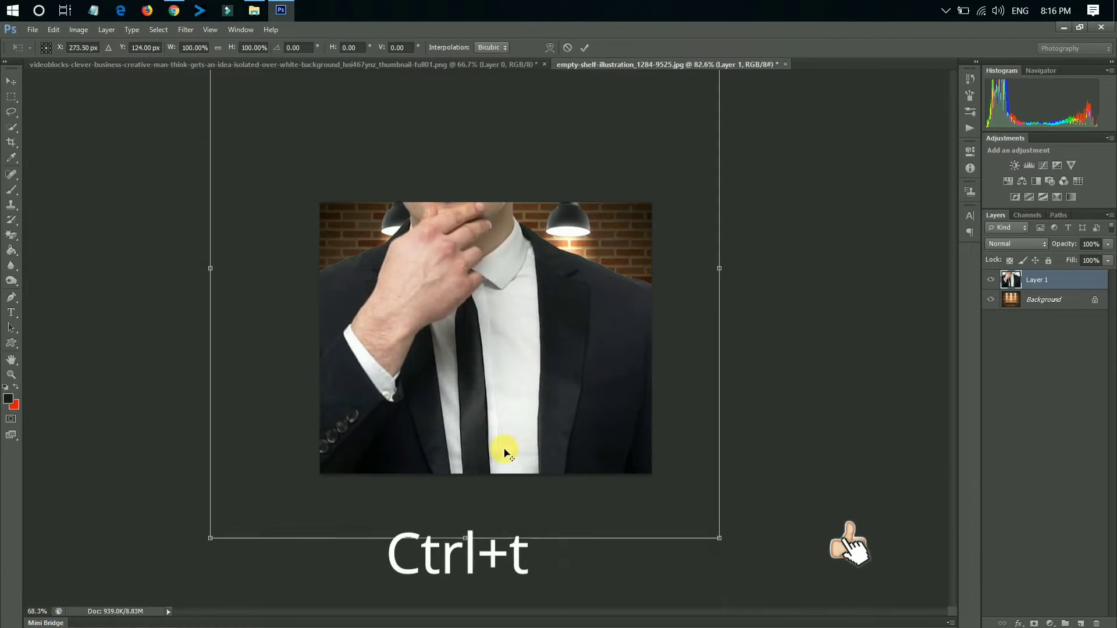
pyautogui.moveTo(634, 466); pyautogui.dragTo(494, 365)
pyautogui.scroll(10, 493, 348)
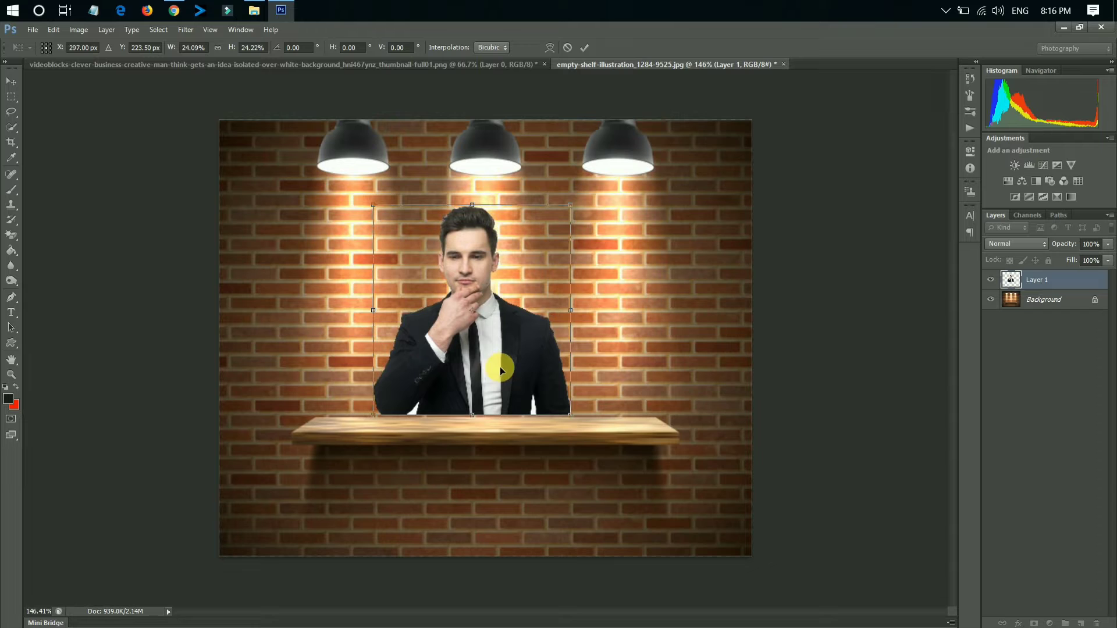
pyautogui.press('Return')
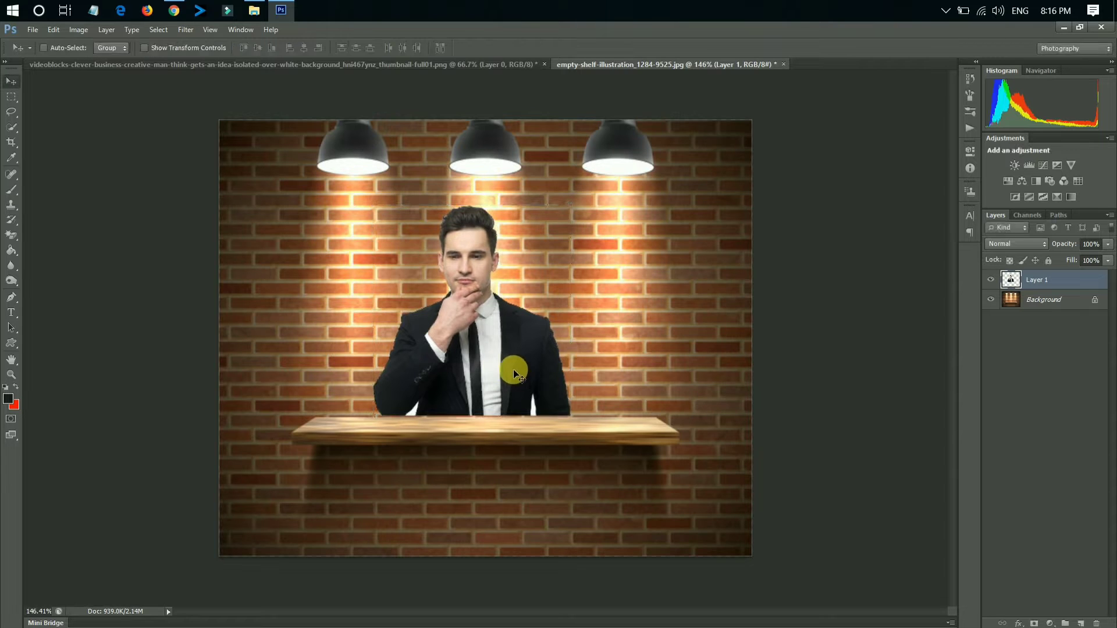
pyautogui.moveTo(494, 363); pyautogui.dragTo(501, 363)
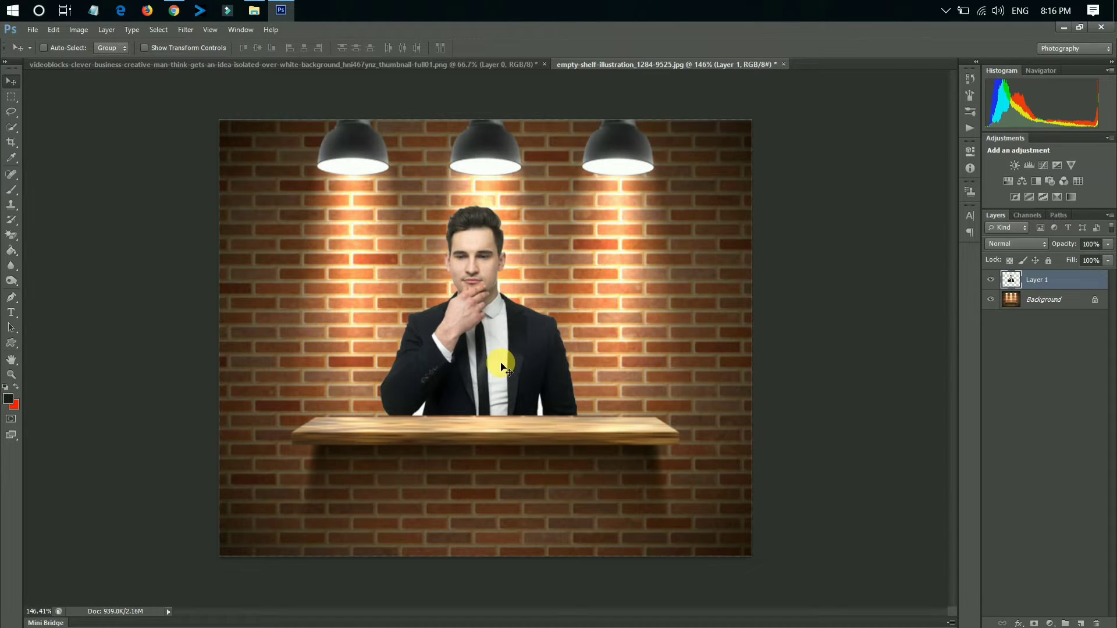
# - Erase the leftover white patches between the man's arms and torso with the Magic Eraser Tool at tolerance 30
pyautogui.scroll(5, 416, 427)
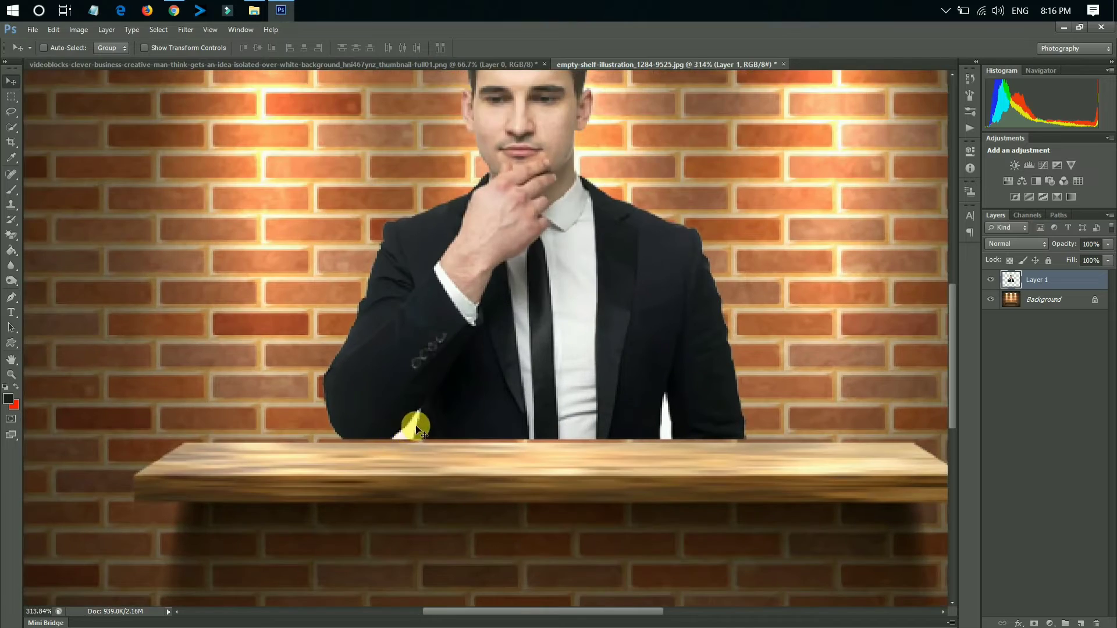
pyautogui.click(12, 241)
pyautogui.scroll(3, 390, 408)
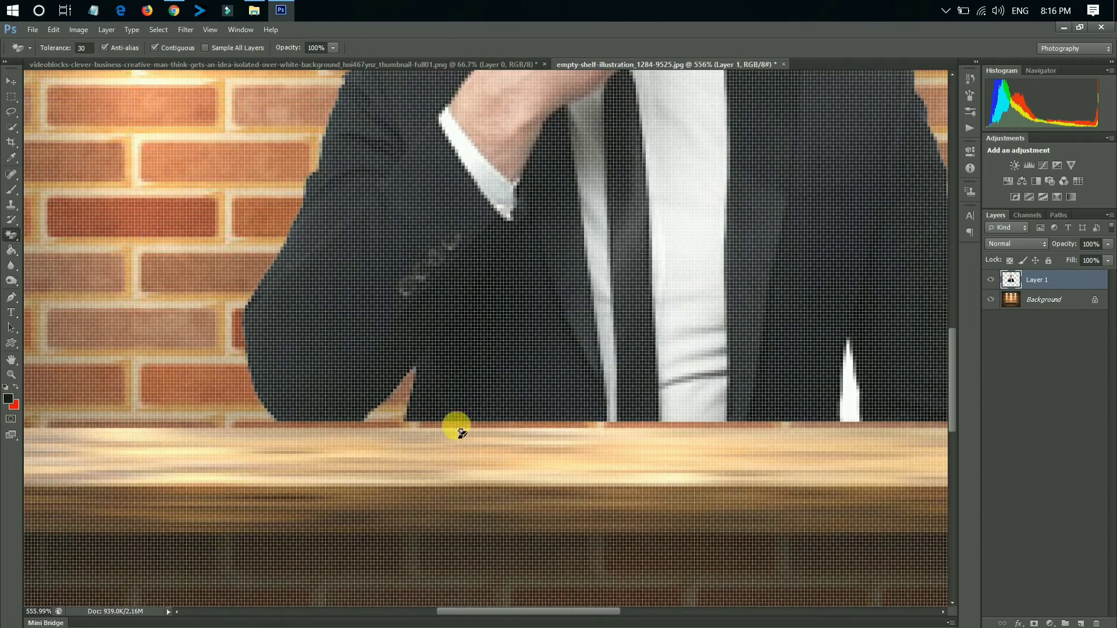
pyautogui.scroll(-5, 551, 438)
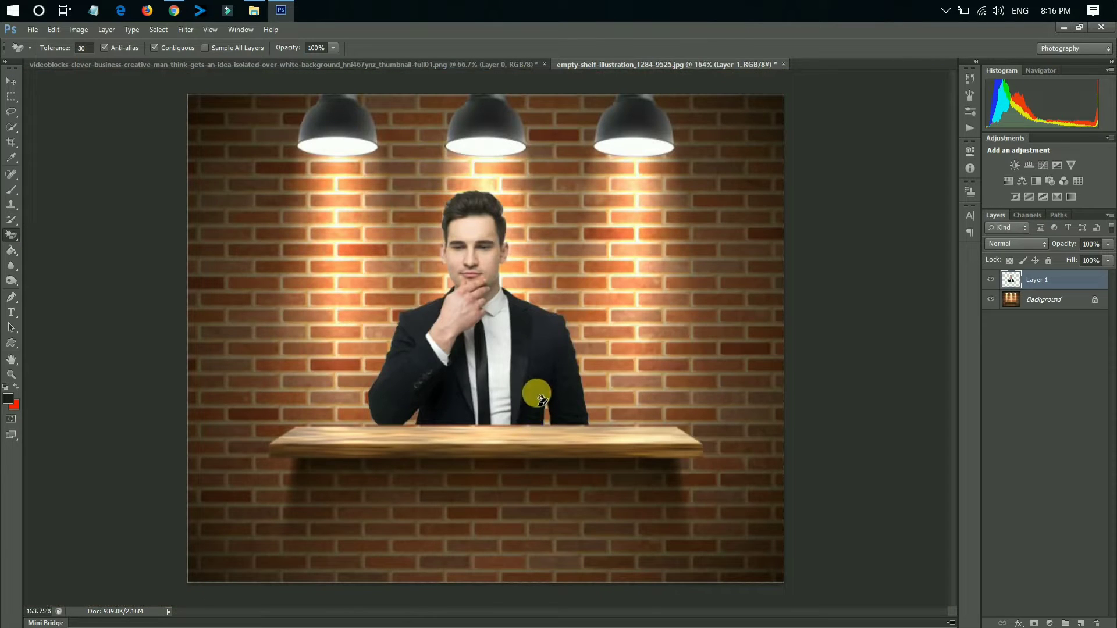
# - Set the blending mode of the man's layer to Hard Light and return to the Move tool
pyautogui.click(1010, 246)
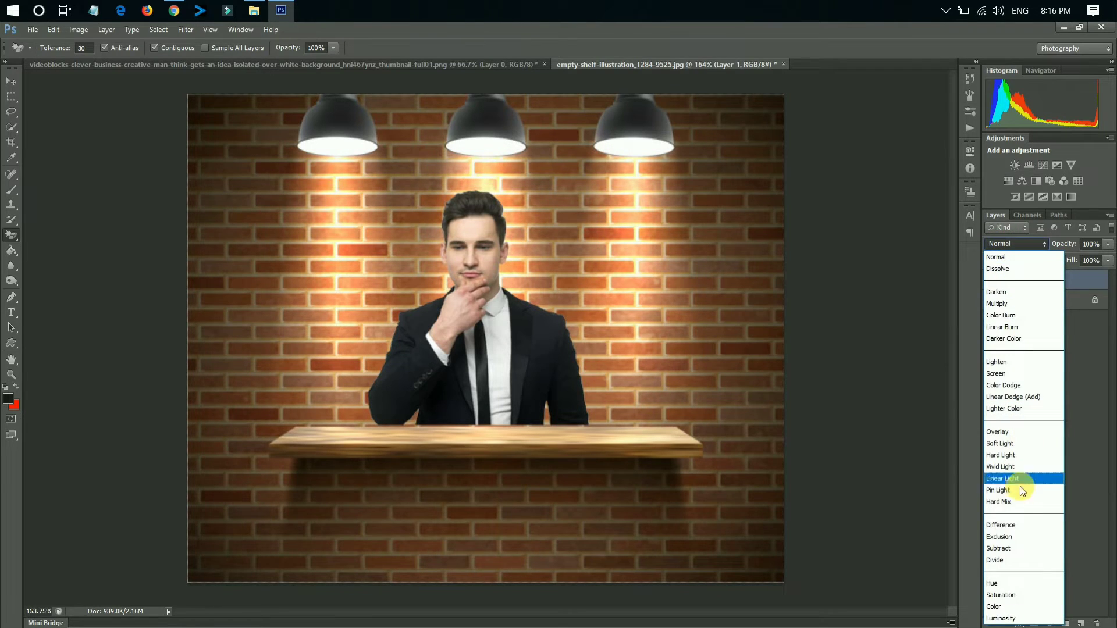
pyautogui.click(1038, 455)
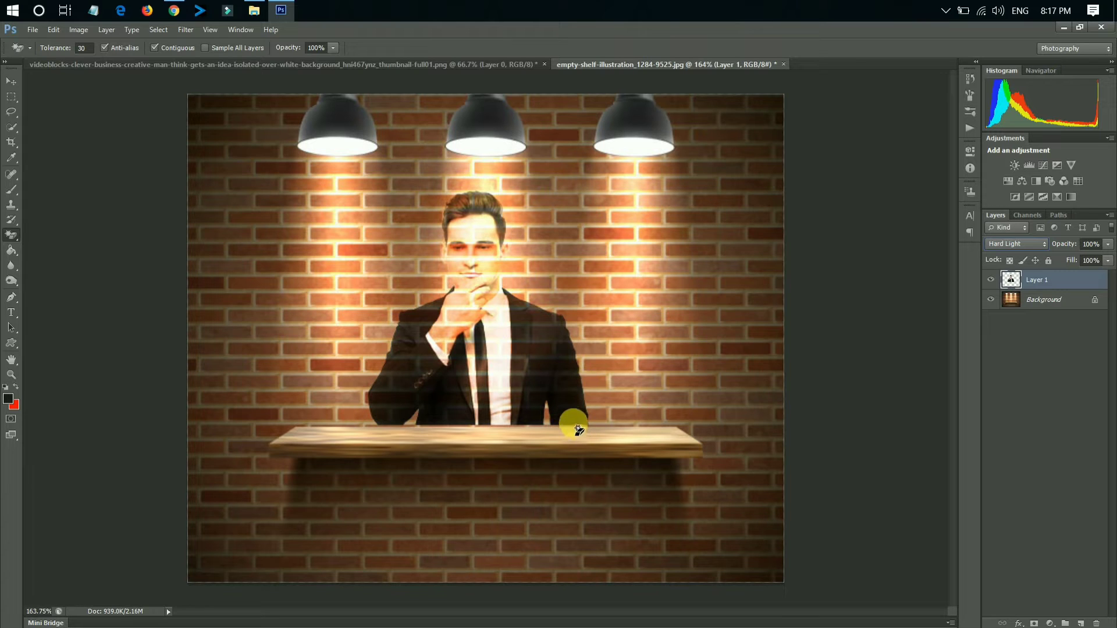
pyautogui.click(11, 81)
pyautogui.scroll(-2, 585, 361)
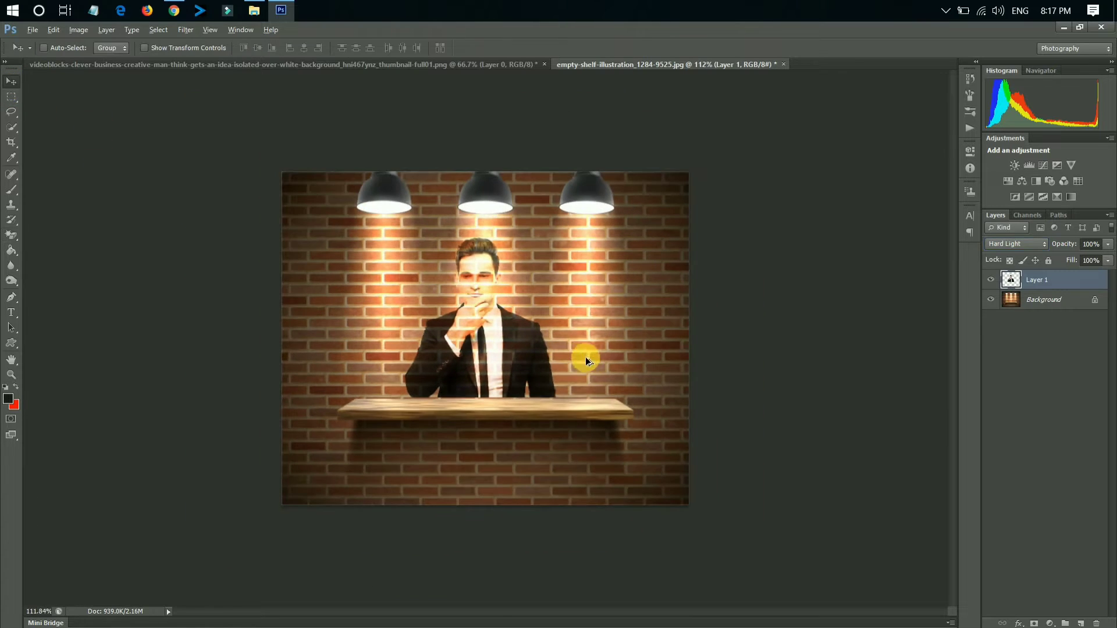
pyautogui.scroll(-1, 585, 359)
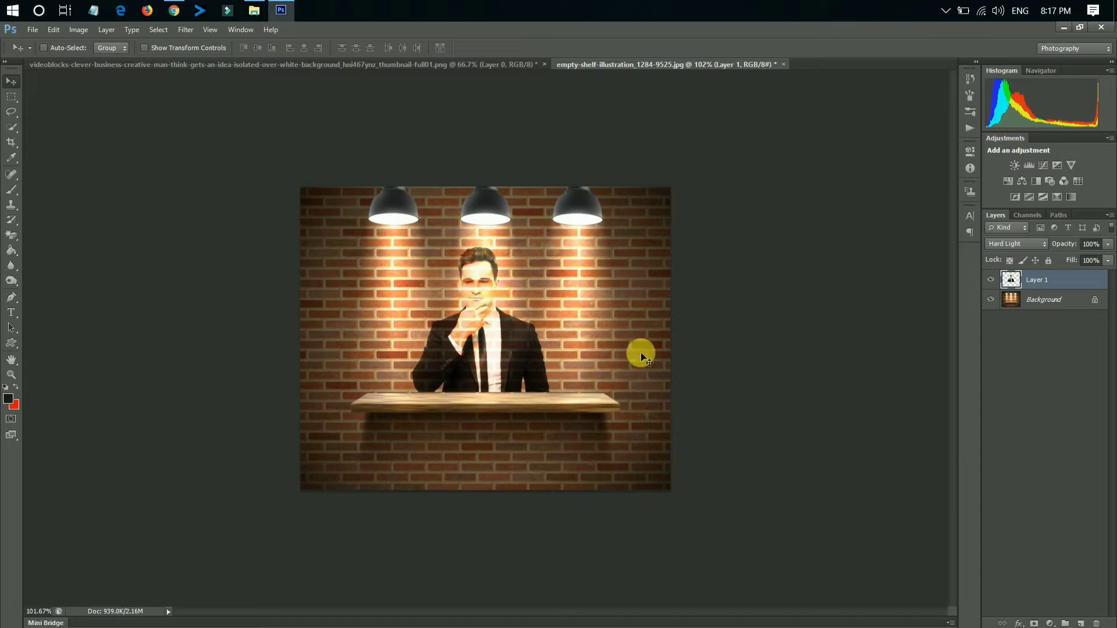
# - Add a Selective Color adjustment layer and tune the cyan, magenta, yellow and black amounts of the Reds
pyautogui.click(1050, 624)
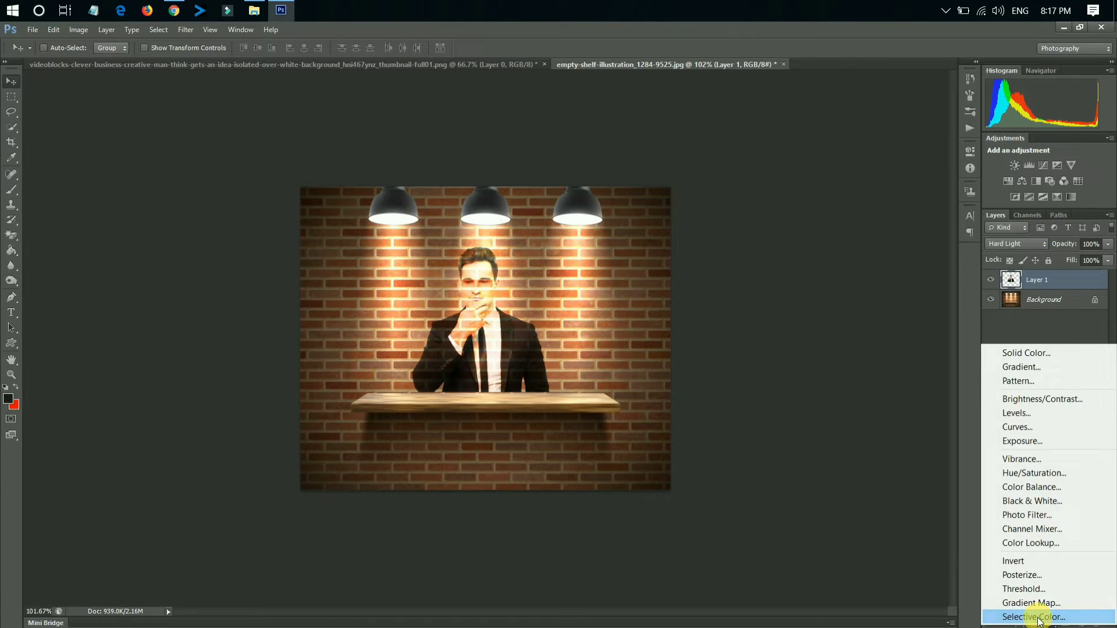
pyautogui.click(1045, 619)
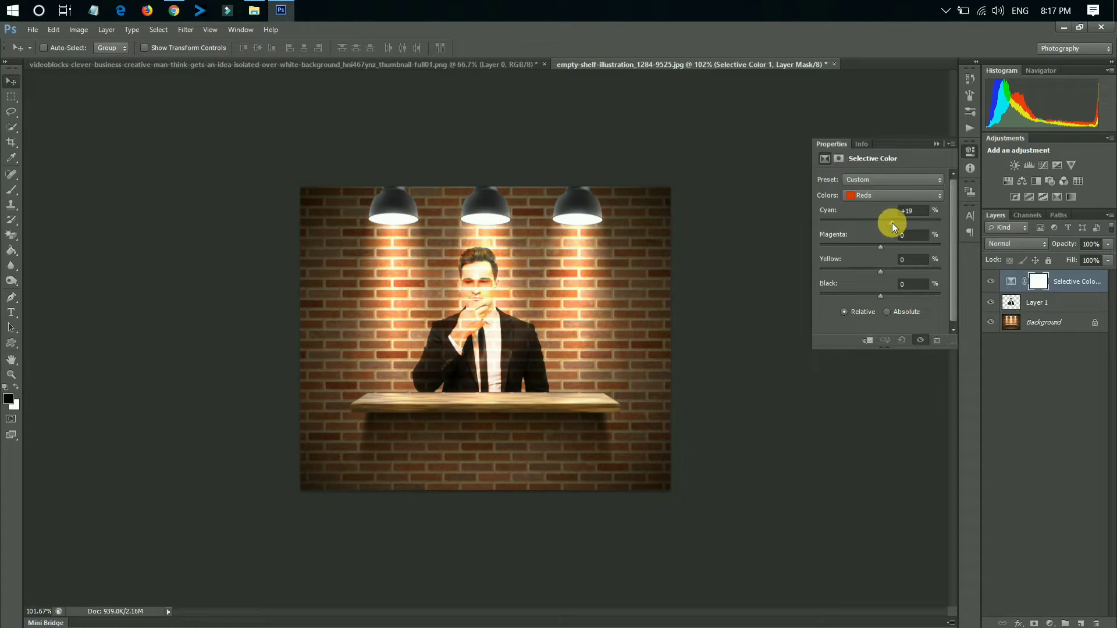
pyautogui.moveTo(892, 223); pyautogui.dragTo(886, 222)
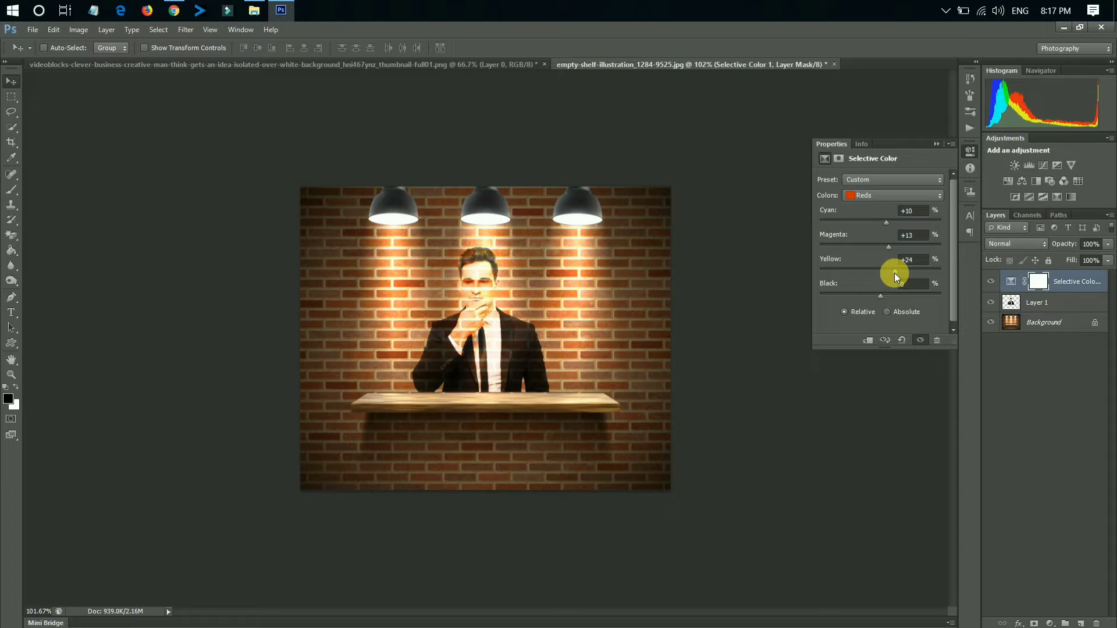
pyautogui.moveTo(860, 297); pyautogui.dragTo(884, 298)
pyautogui.moveTo(886, 248); pyautogui.dragTo(882, 248)
pyautogui.moveTo(902, 224); pyautogui.dragTo(899, 224)
pyautogui.moveTo(889, 247); pyautogui.dragTo(892, 246)
# - Set the Whites in the Selective Color adjustment to cyan +49% and magenta +11%
pyautogui.click(881, 197)
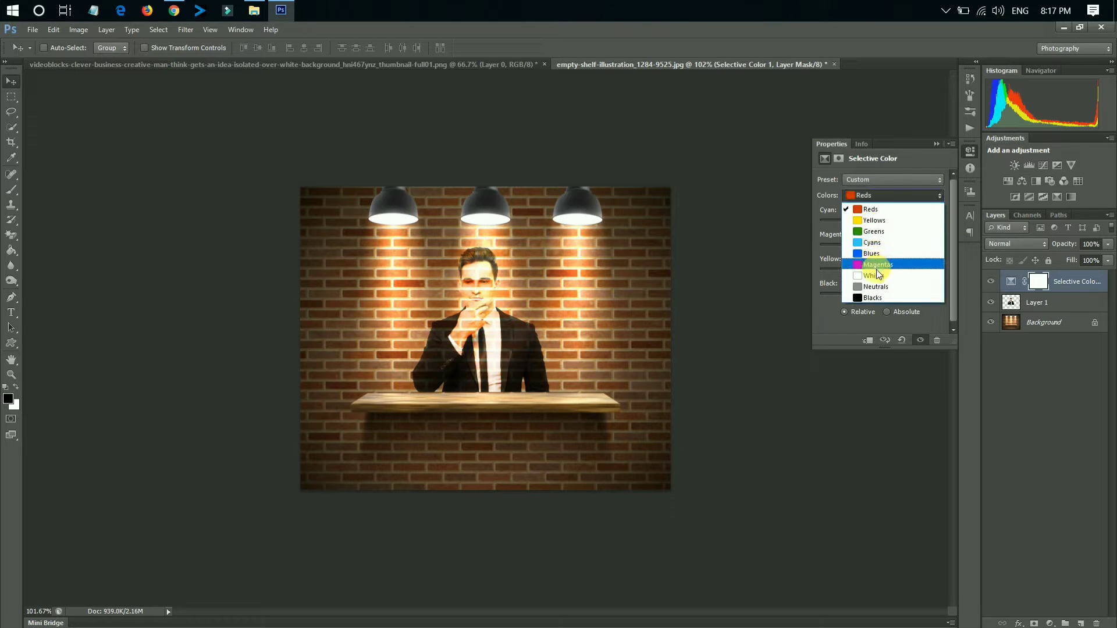
pyautogui.click(883, 277)
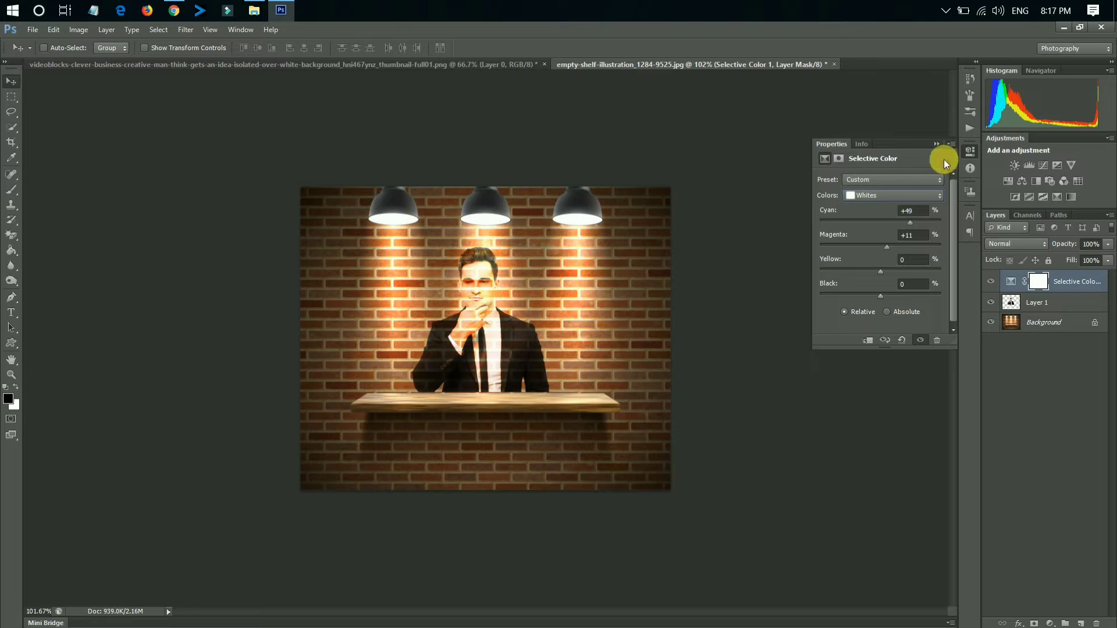
pyautogui.click(937, 144)
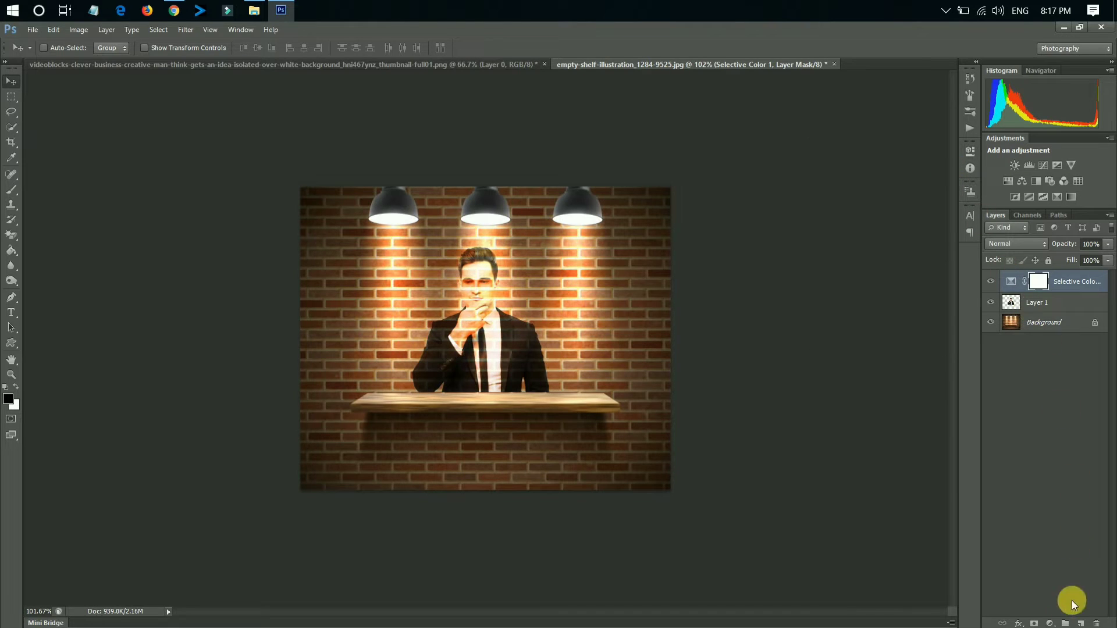
# - Add a Vibrance adjustment layer with vibrance about +50 and saturation -1
pyautogui.click(1050, 623)
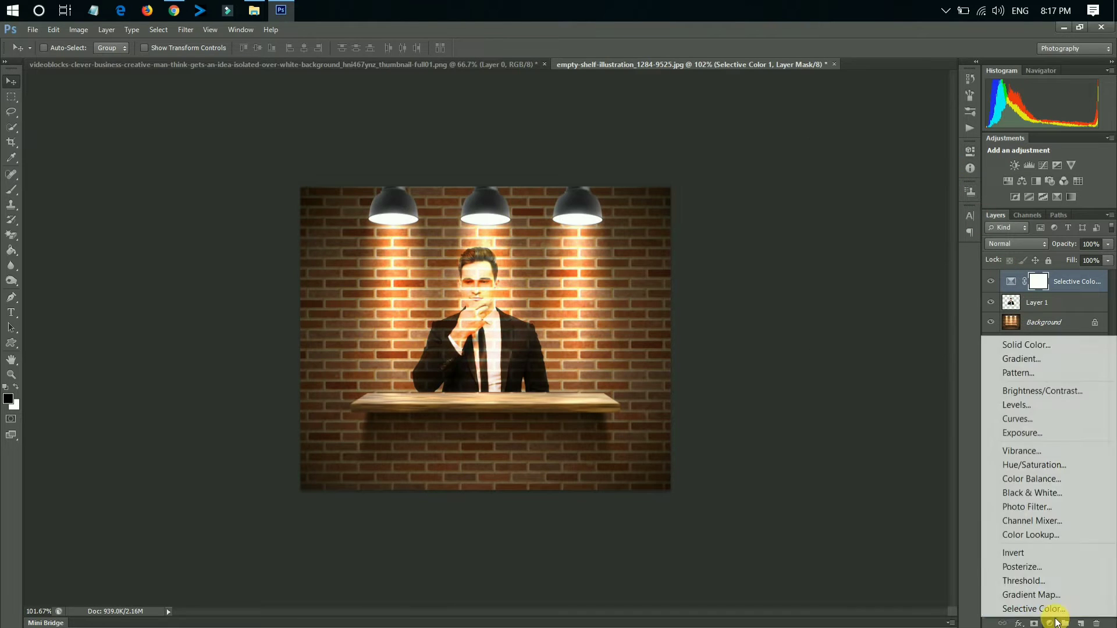
pyautogui.click(1038, 452)
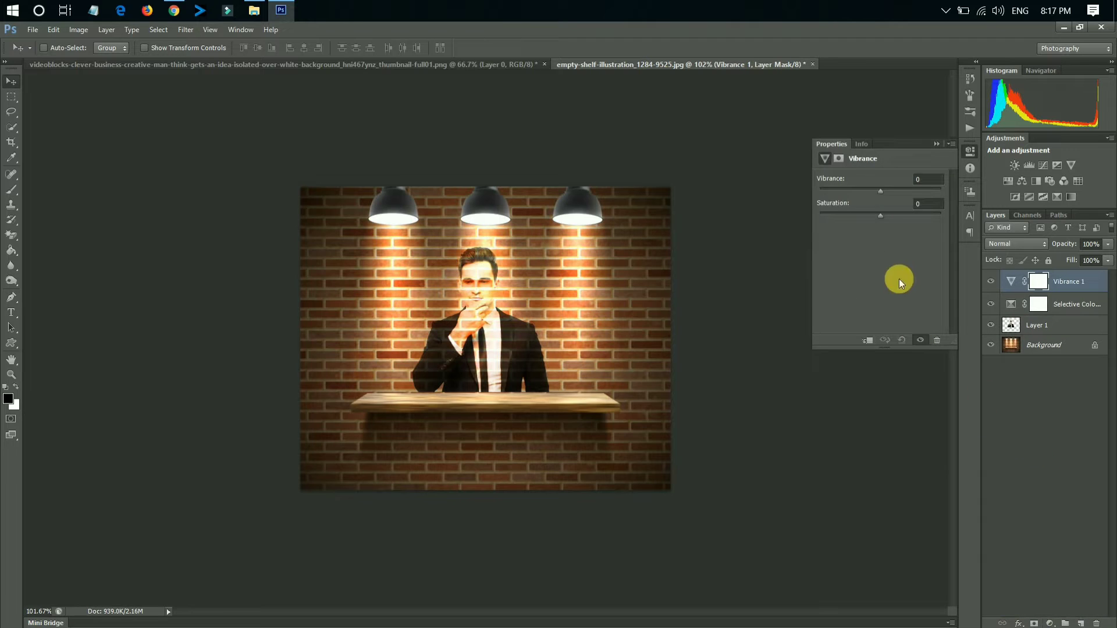
pyautogui.moveTo(882, 192)
pyautogui.mouseDown()
pyautogui.moveTo(922, 189)
pyautogui.moveTo(880, 214)
pyautogui.mouseUp()
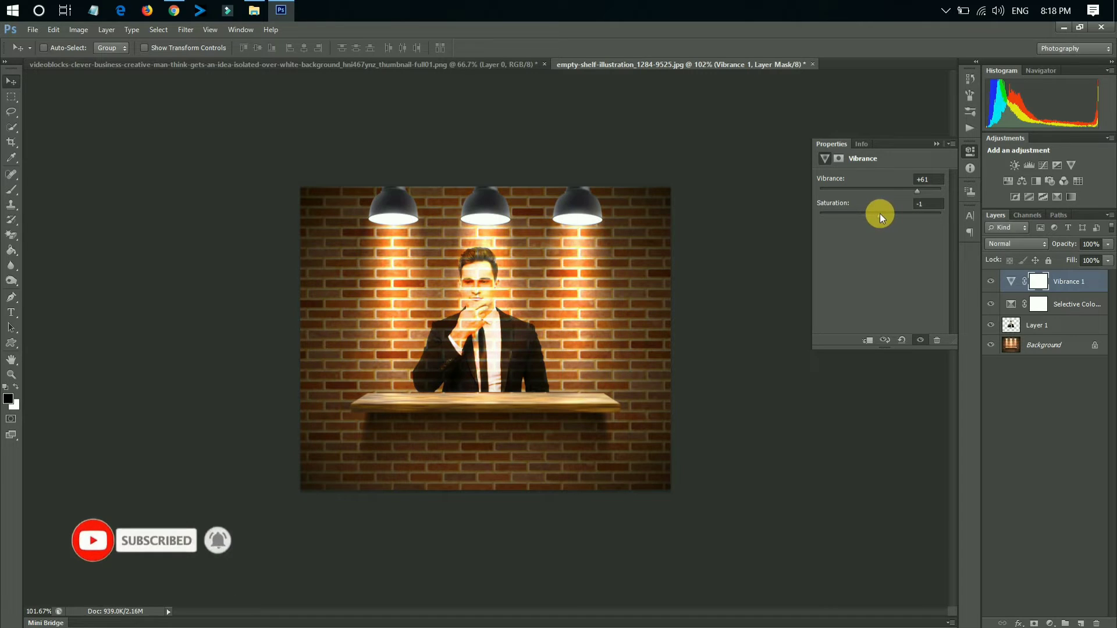
pyautogui.click(912, 187)
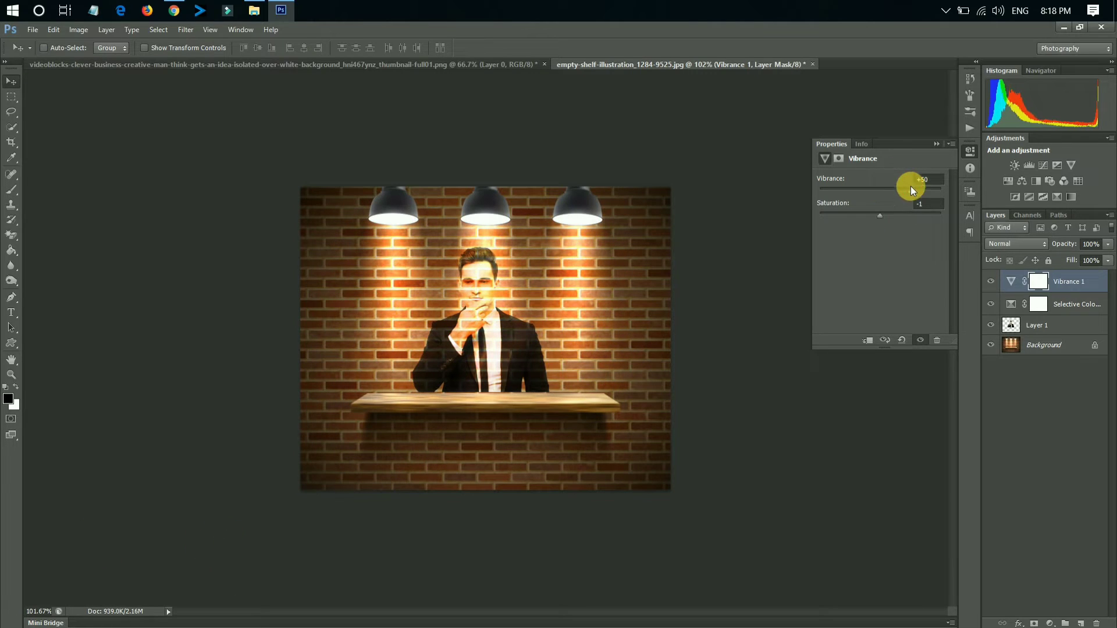
pyautogui.click(936, 146)
# - Enlarge the man on Layer 1 slightly and reposition him centrally so his torso meets the shelf's back edge
pyautogui.scroll(5, 571, 393)
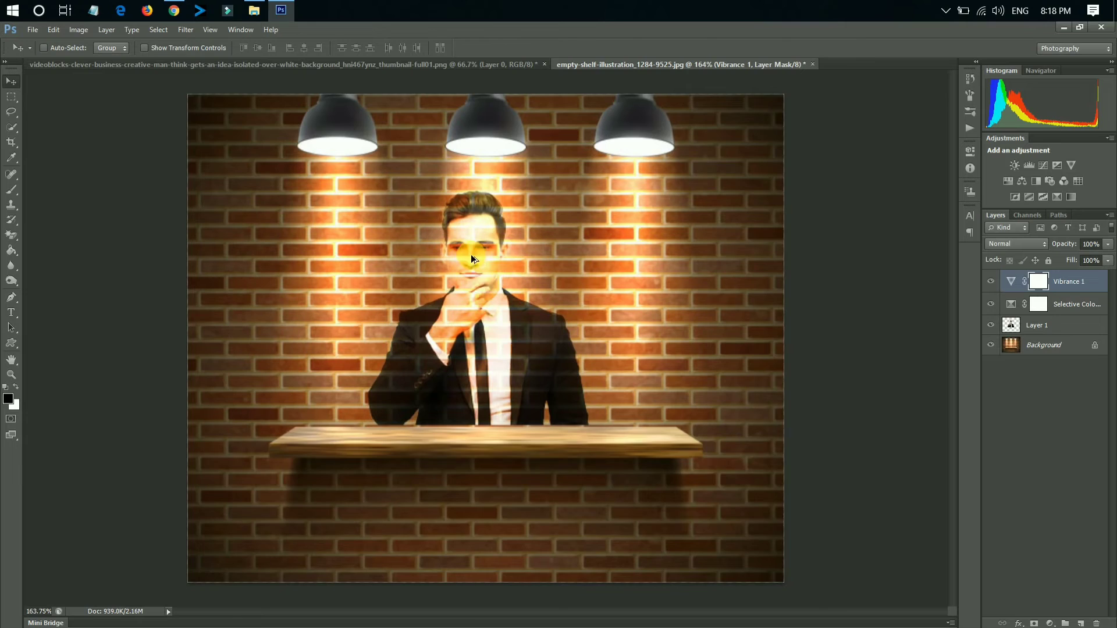
pyautogui.scroll(2, 471, 259)
pyautogui.moveTo(485, 323); pyautogui.dragTo(494, 368)
pyautogui.click(1008, 338)
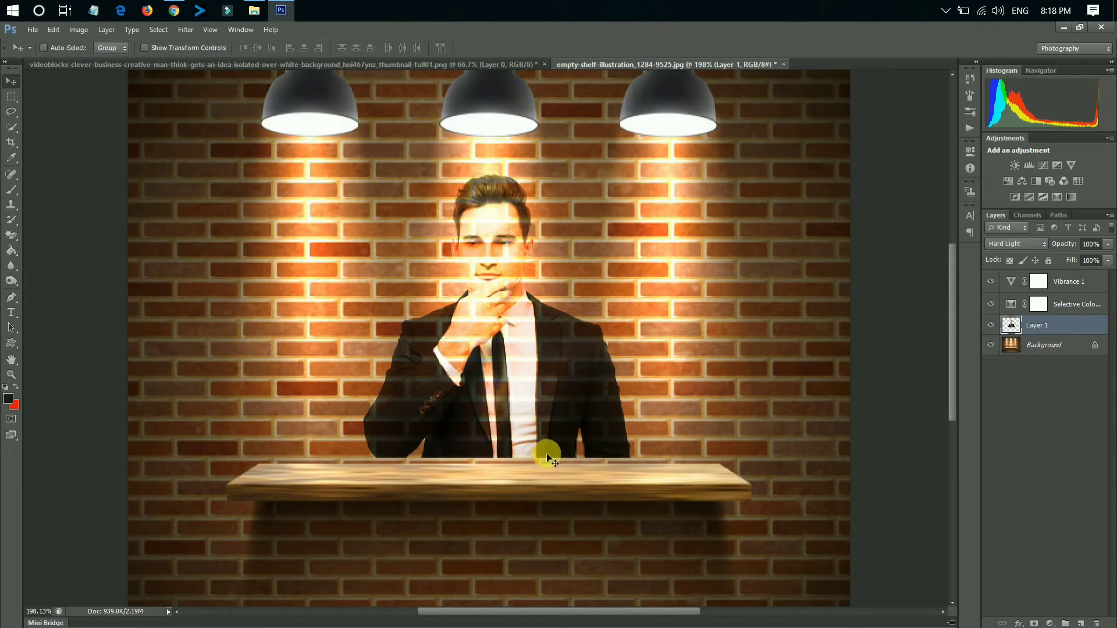
pyautogui.hotkey('ctrl', 't')
pyautogui.moveTo(631, 459); pyautogui.dragTo(640, 465)
pyautogui.moveTo(578, 418); pyautogui.dragTo(555, 421)
pyautogui.press('Return')
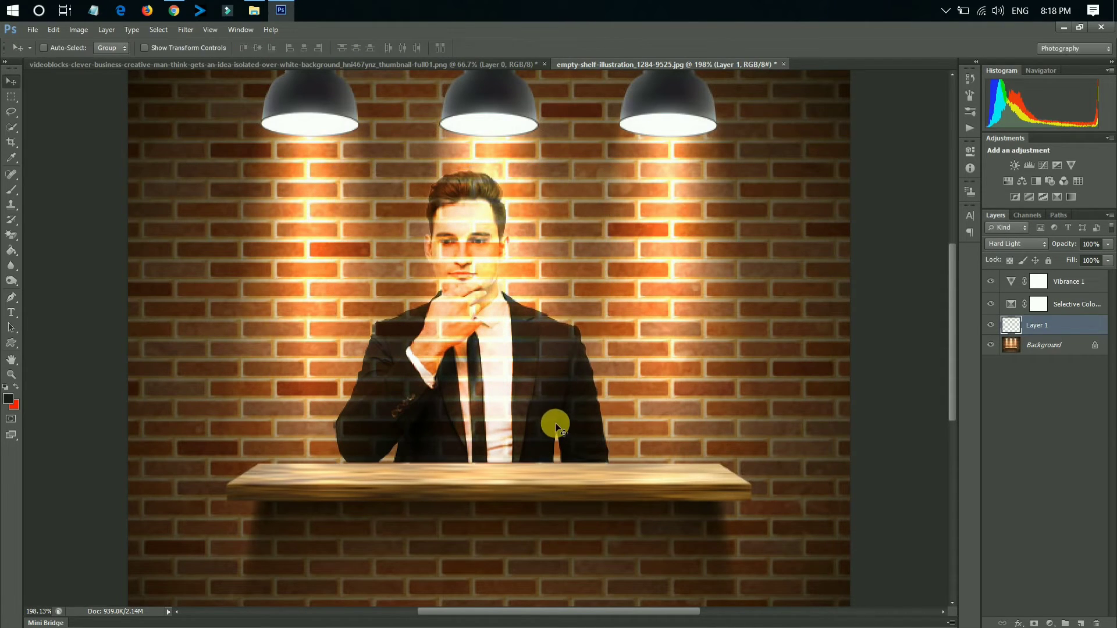
pyautogui.scroll(-2, 499, 378)
pyautogui.moveTo(499, 376); pyautogui.dragTo(509, 372)
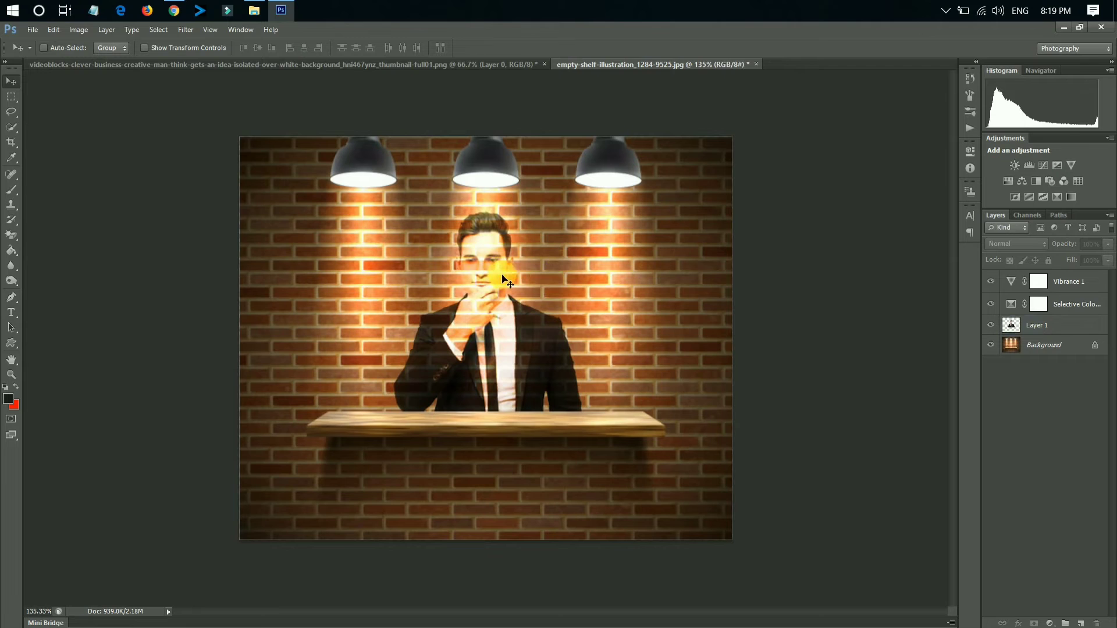
# - Open images (7).jpg, the orange glow picture in New folder (5), in Photoshop
pyautogui.click(254, 11)
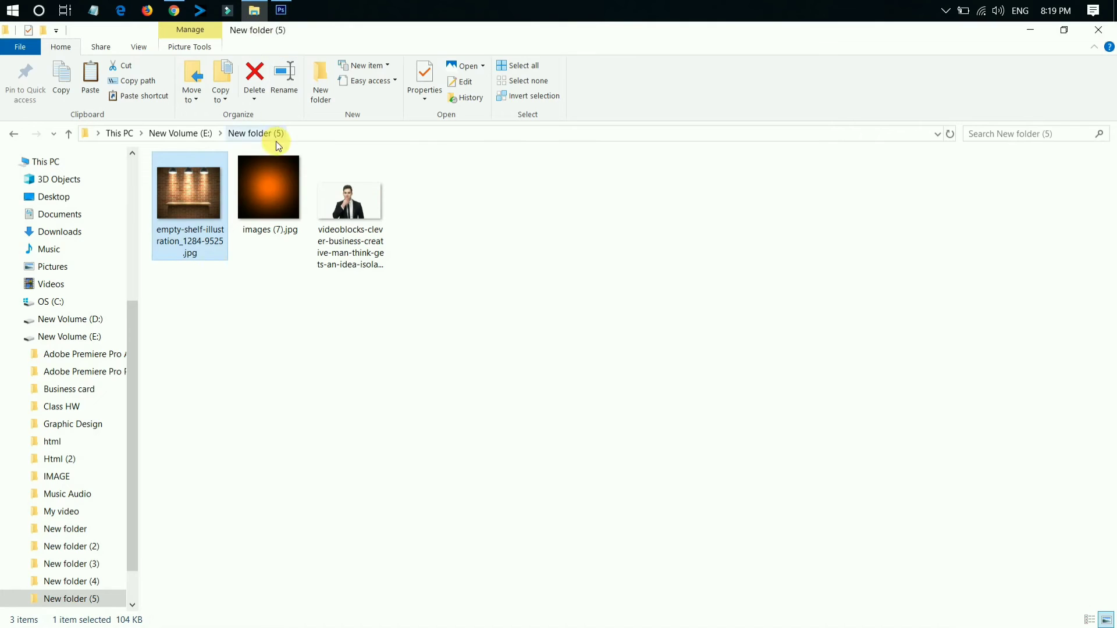
pyautogui.click(270, 191)
pyautogui.rightClick(271, 191)
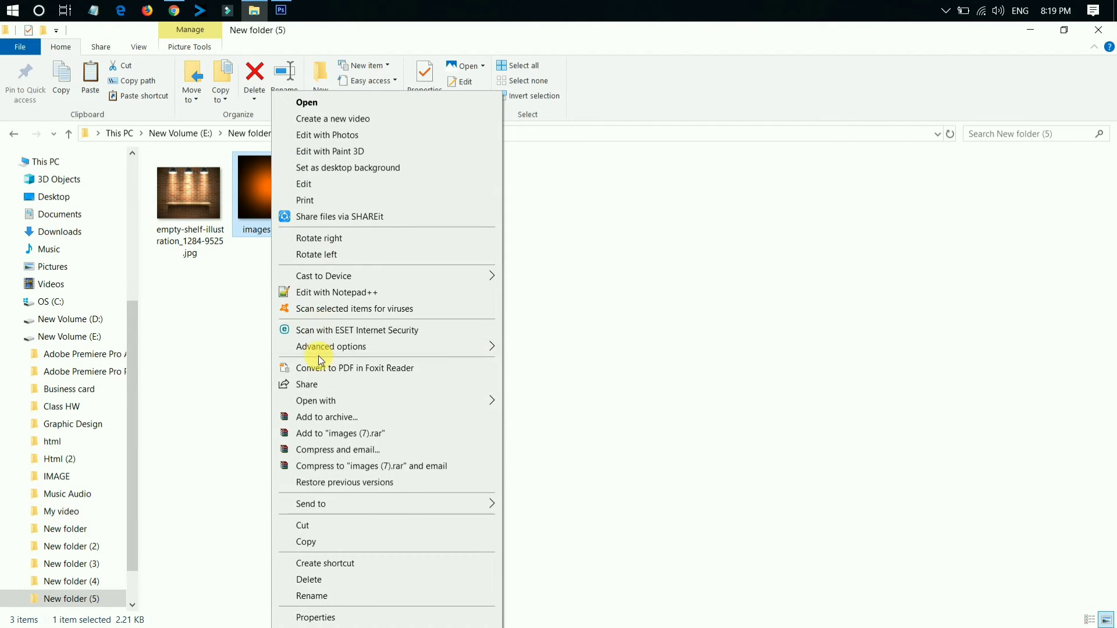
pyautogui.moveTo(323, 401)
pyautogui.click(609, 425)
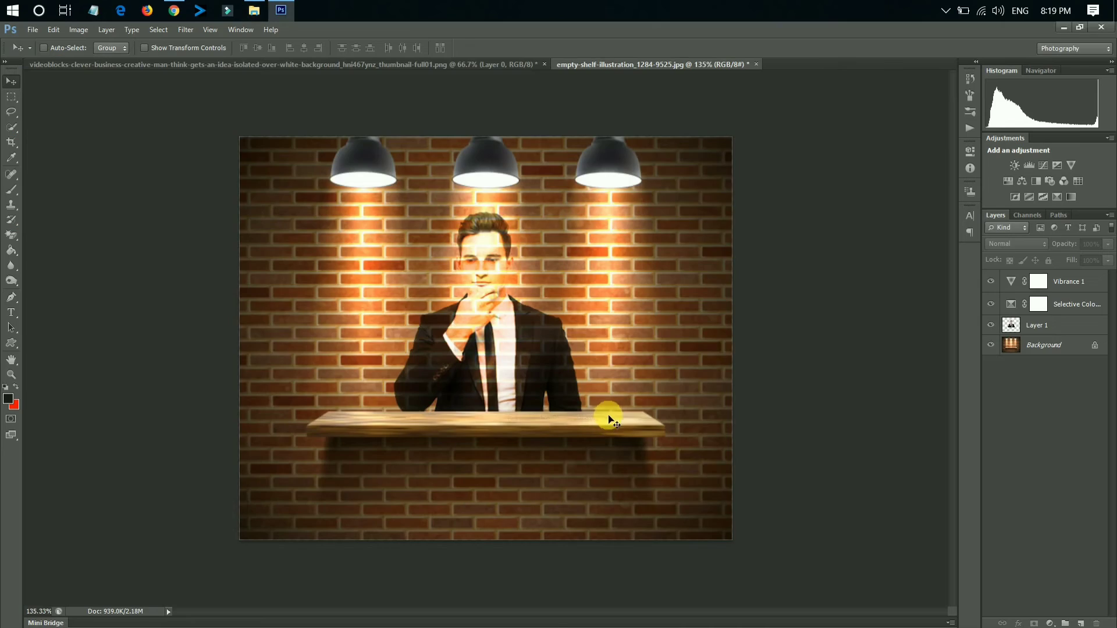
# - Select the whole orange glow picture and move it into the brick-wall shelf document as a new layer over the man
pyautogui.click(12, 96)
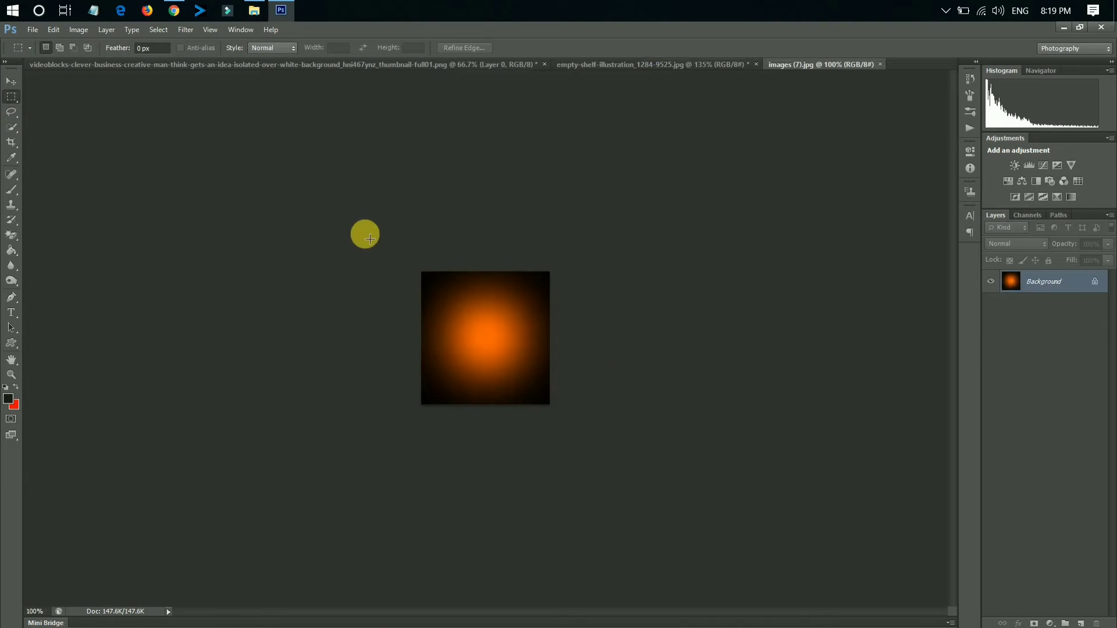
pyautogui.moveTo(364, 232); pyautogui.dragTo(806, 554)
pyautogui.click(11, 81)
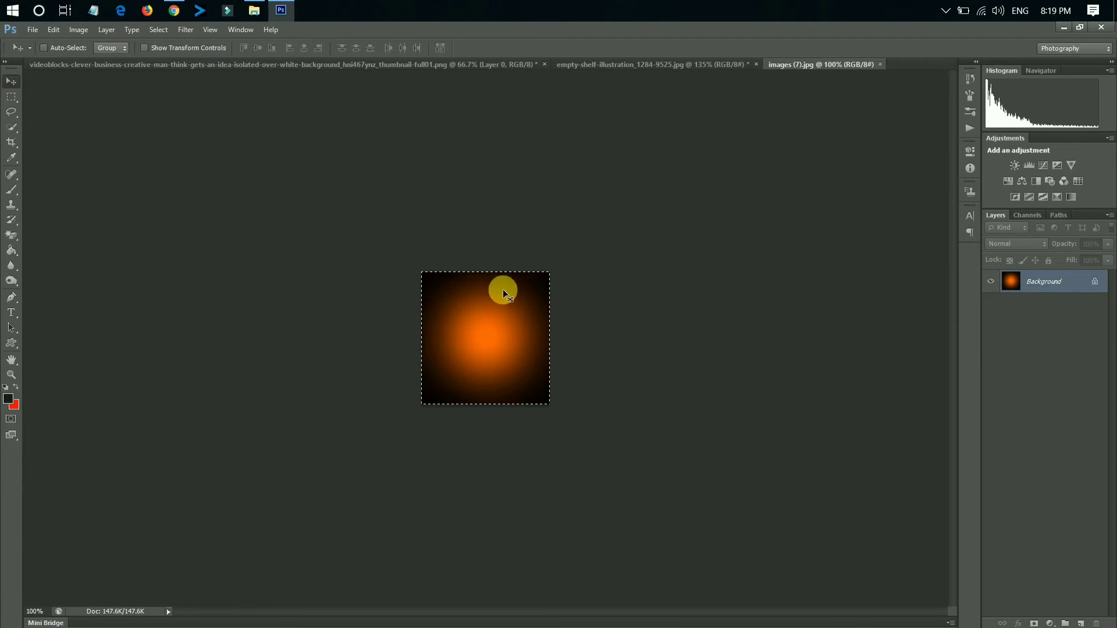
pyautogui.moveTo(504, 309)
pyautogui.mouseDown()
pyautogui.moveTo(682, 64)
pyautogui.moveTo(512, 235)
pyautogui.moveTo(497, 297)
pyautogui.mouseUp()
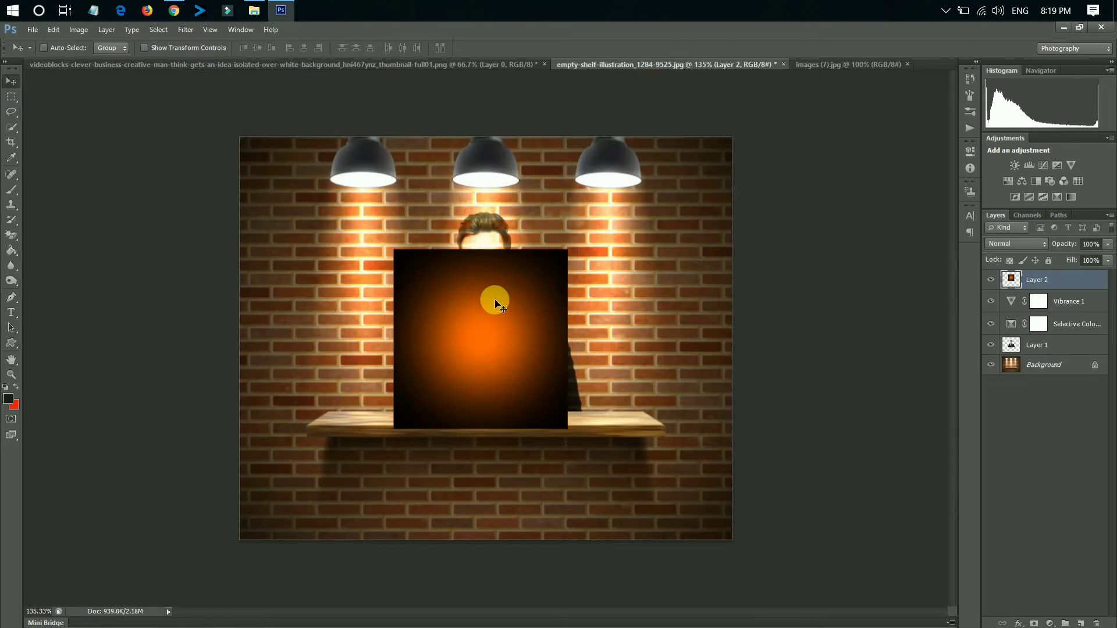
# - Enlarge the glow on Layer 2 with Free Transform until it covers the entire canvas
pyautogui.hotkey('ctrl', 't')
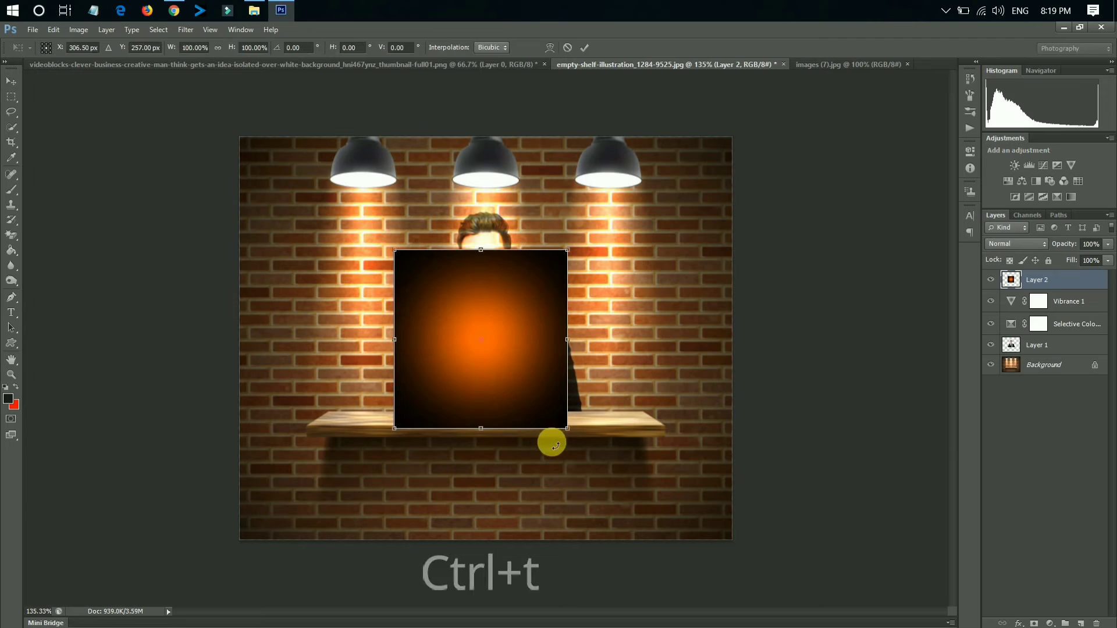
pyautogui.moveTo(568, 427); pyautogui.dragTo(768, 601)
pyautogui.press('Return')
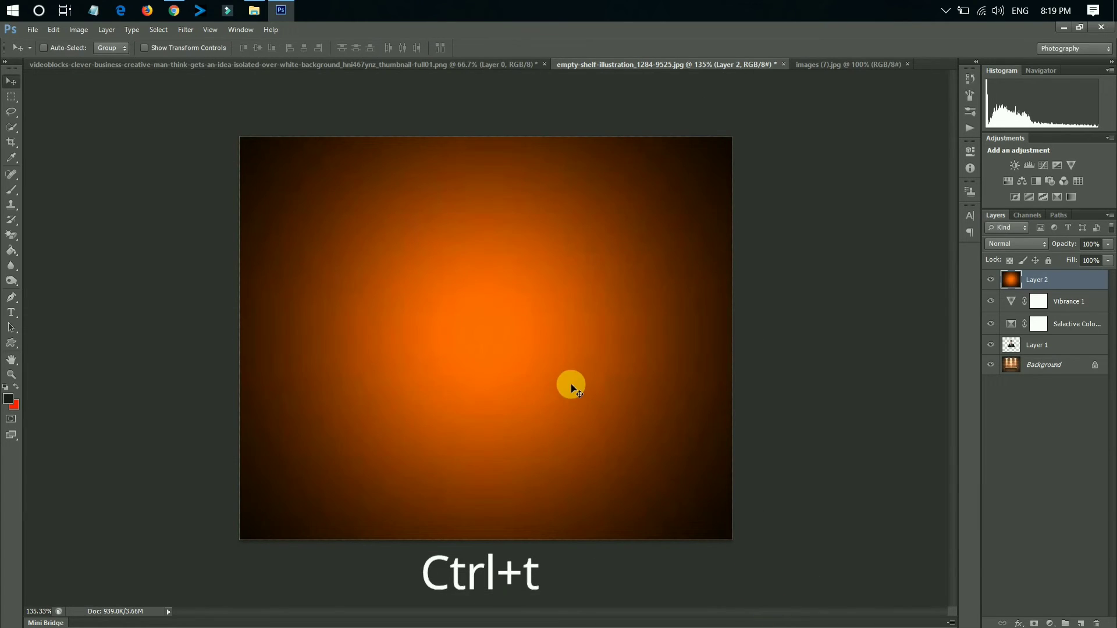
# - Set the glow layer's blend mode to Screen and its opacity to 49%
pyautogui.click(1006, 246)
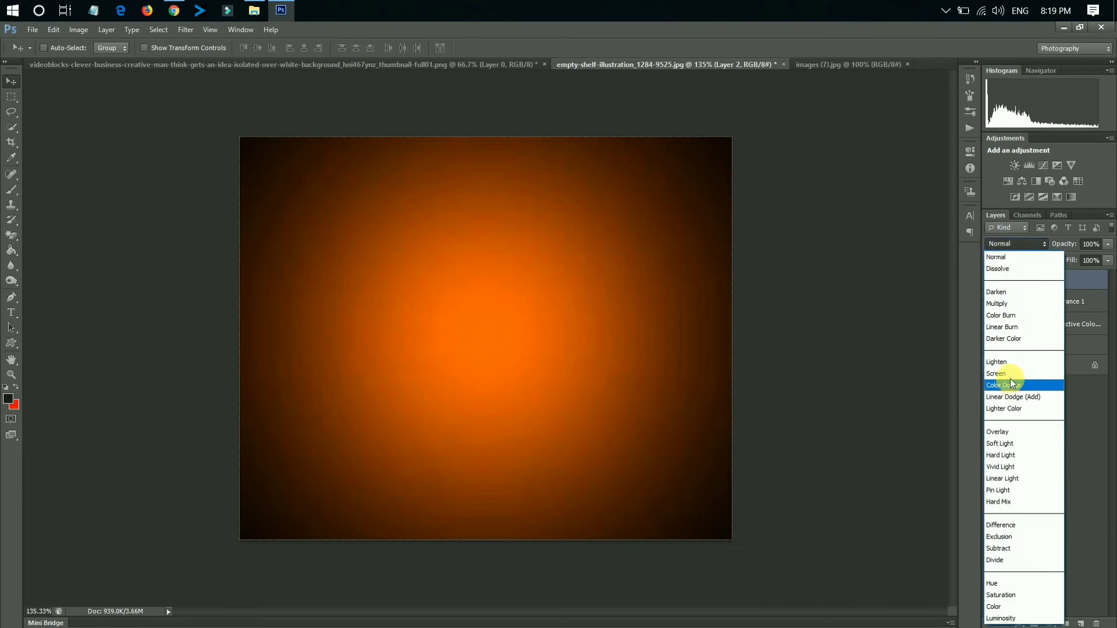
pyautogui.click(1007, 376)
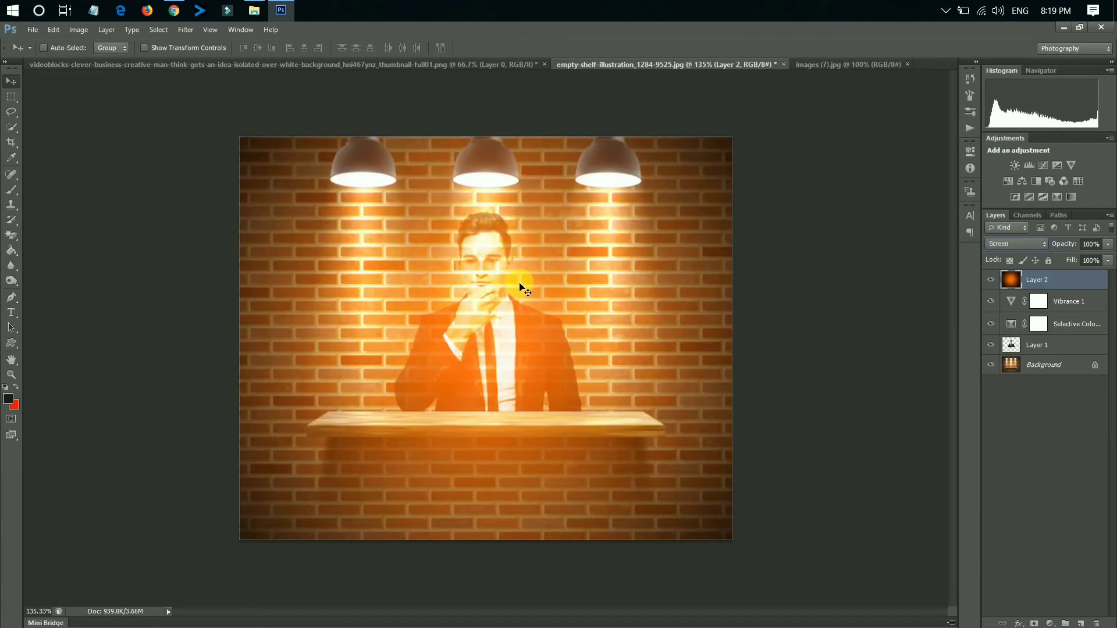
pyautogui.moveTo(1110, 249); pyautogui.dragTo(1076, 260)
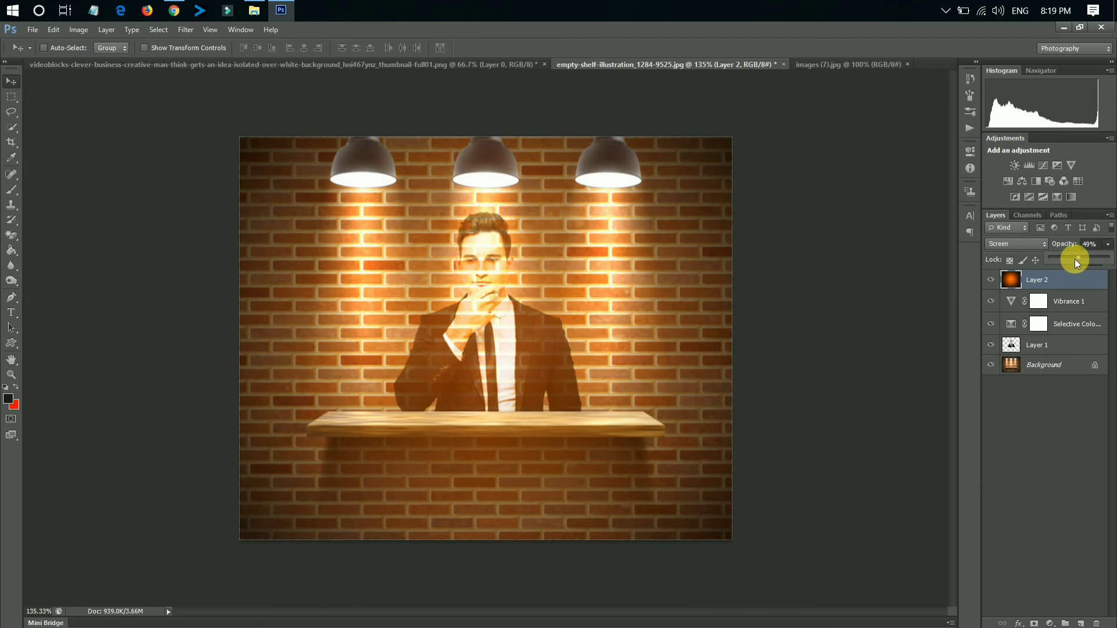
pyautogui.click(796, 313)
pyautogui.scroll(-1, 366, 342)
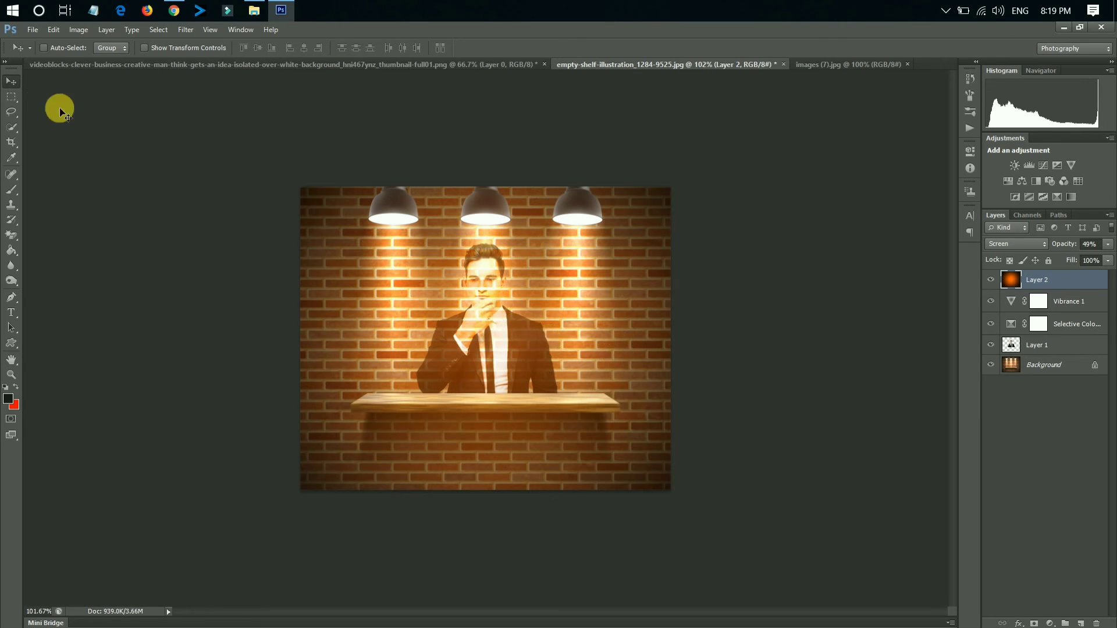
# - Save the composite for web as a high-quality JPEG on New Volume (F:), accepting the shortened file name, and minimize the program window
pyautogui.click(33, 33)
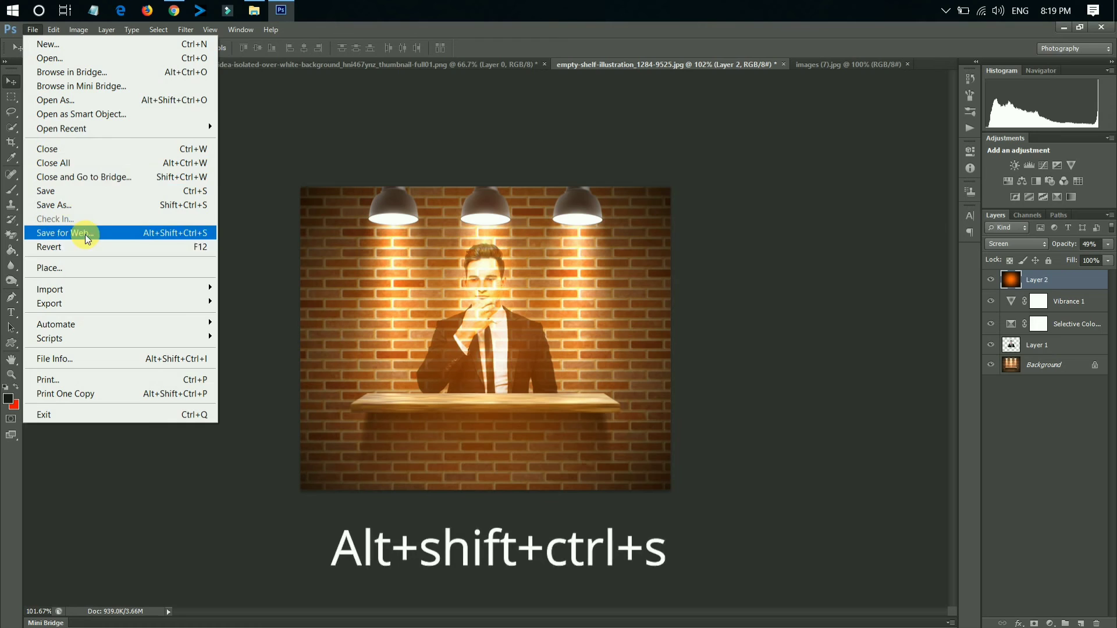
pyautogui.click(118, 236)
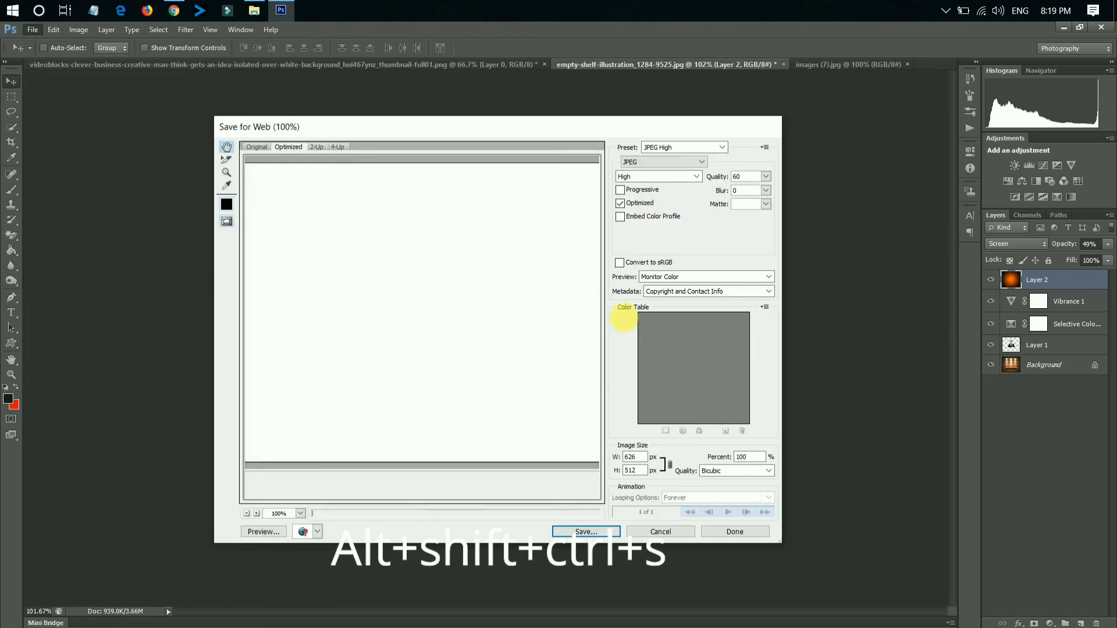
pyautogui.click(586, 533)
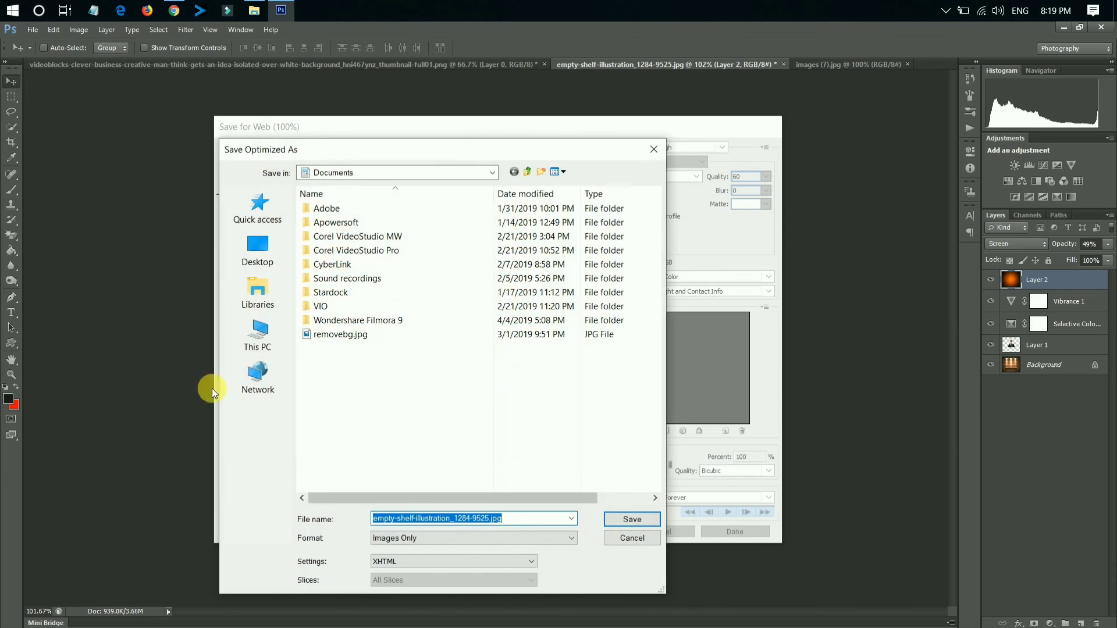
pyautogui.click(286, 327)
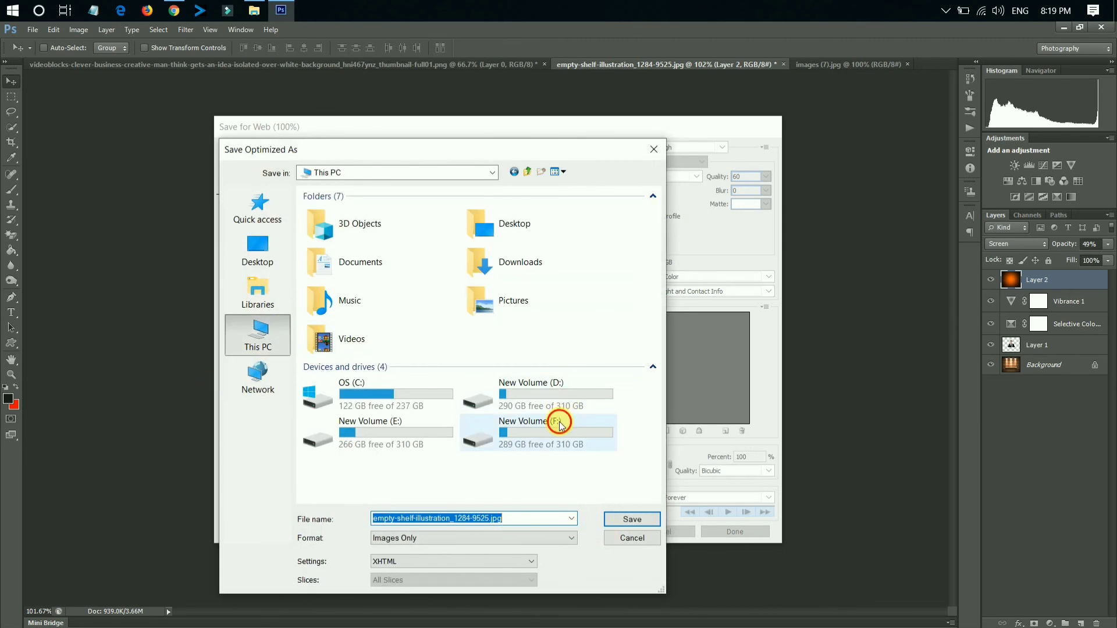
pyautogui.doubleClick(560, 421)
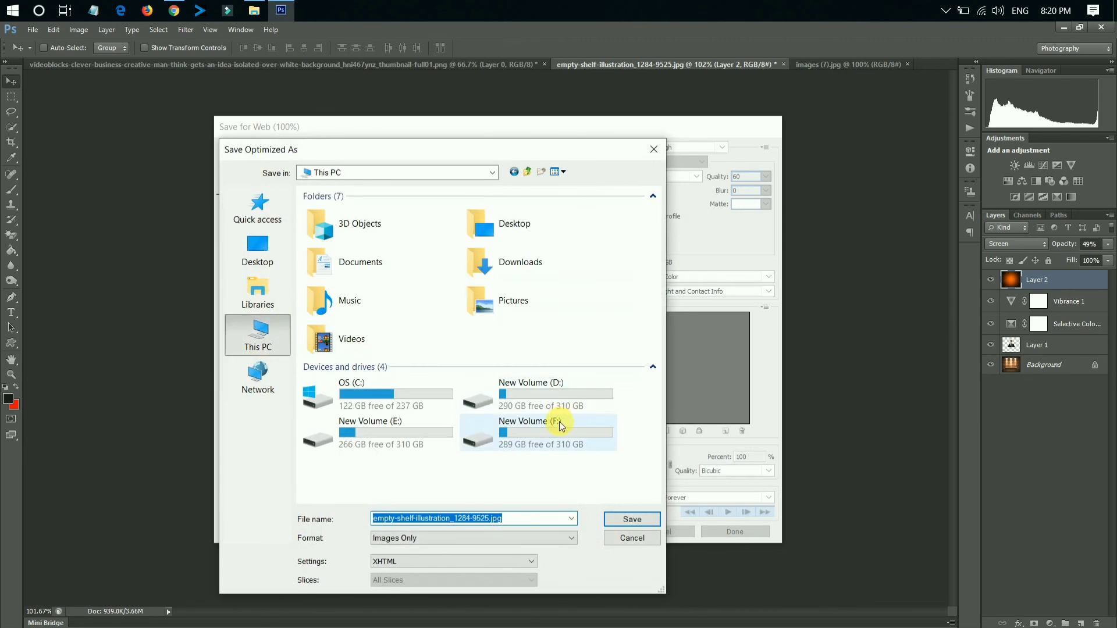
pyautogui.click(627, 521)
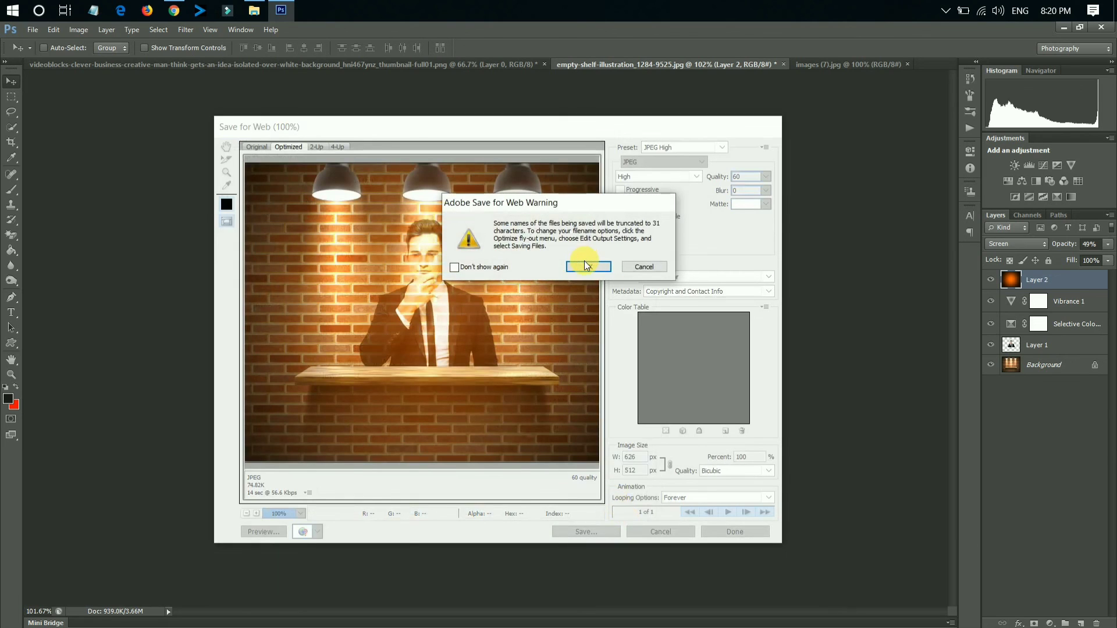
pyautogui.click(584, 262)
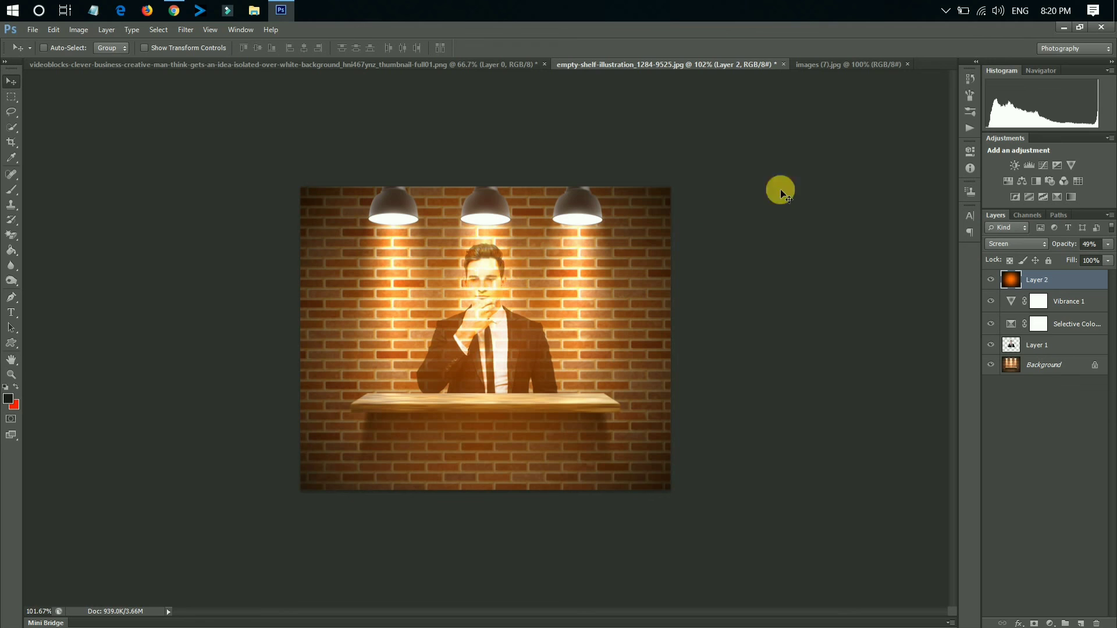
pyautogui.click(1062, 27)
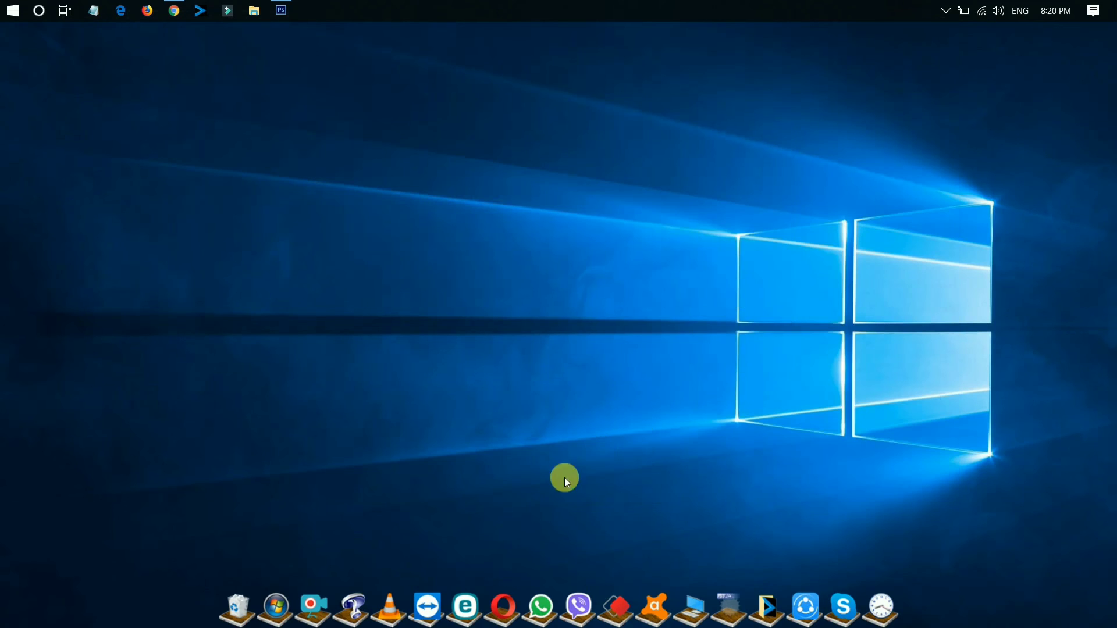